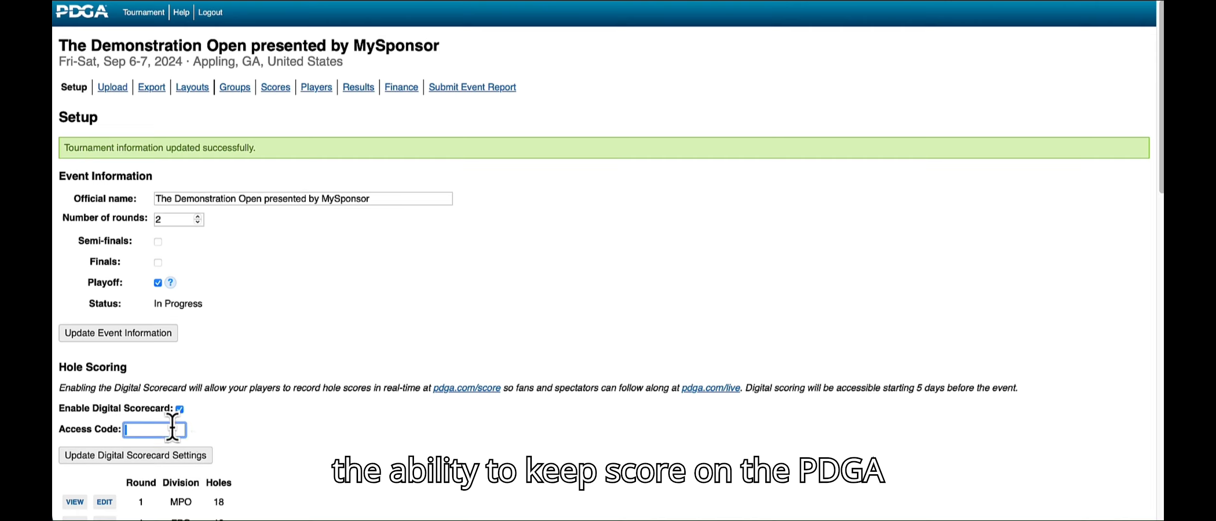
Step: Enter the access code for the Digital Scorecard and save the Digital Scorecard settings
{"action": "type", "text": "secret"}
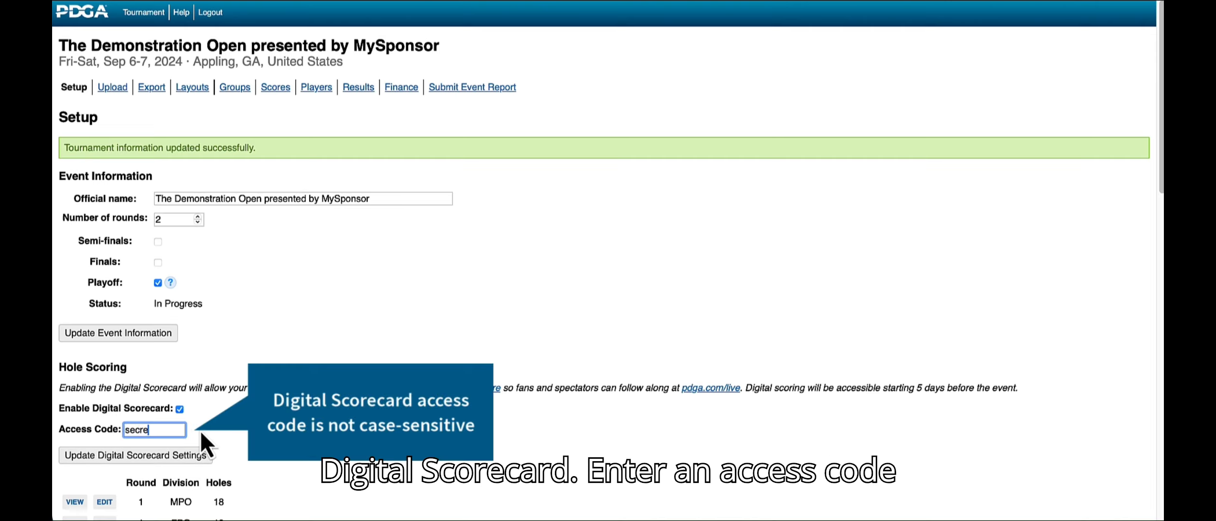
{"action": "type", "text": "code"}
{"action": "left_click", "coordinate": [168, 454]}
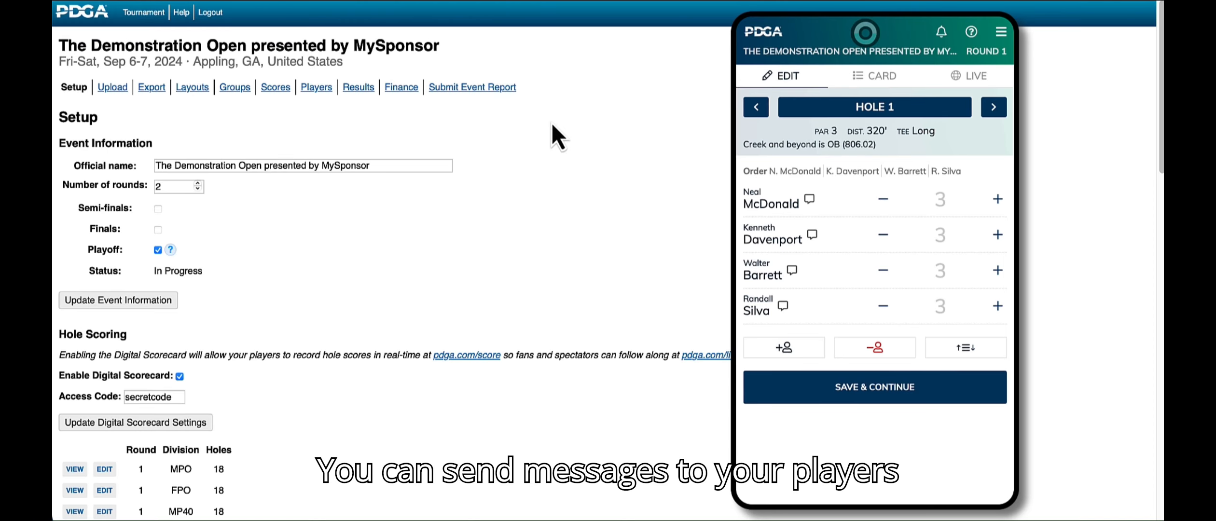
Step: Publish an Info message to the players reading "Water is available on holes 1 and 10"
{"action": "scroll", "coordinate": [552, 123], "scroll_direction": "down", "scroll_amount": 15}
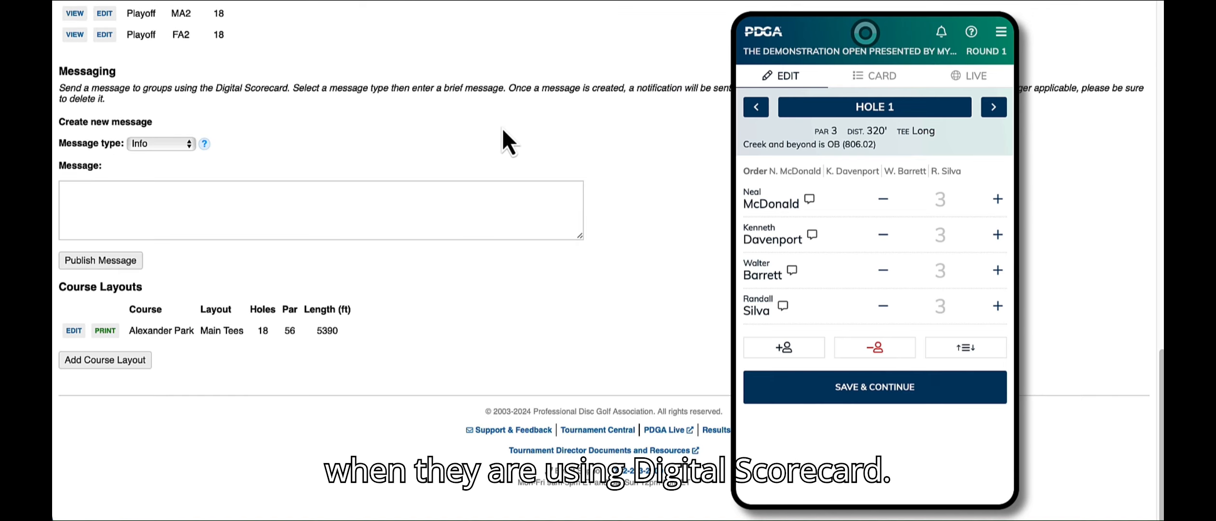
{"action": "left_click", "coordinate": [171, 146]}
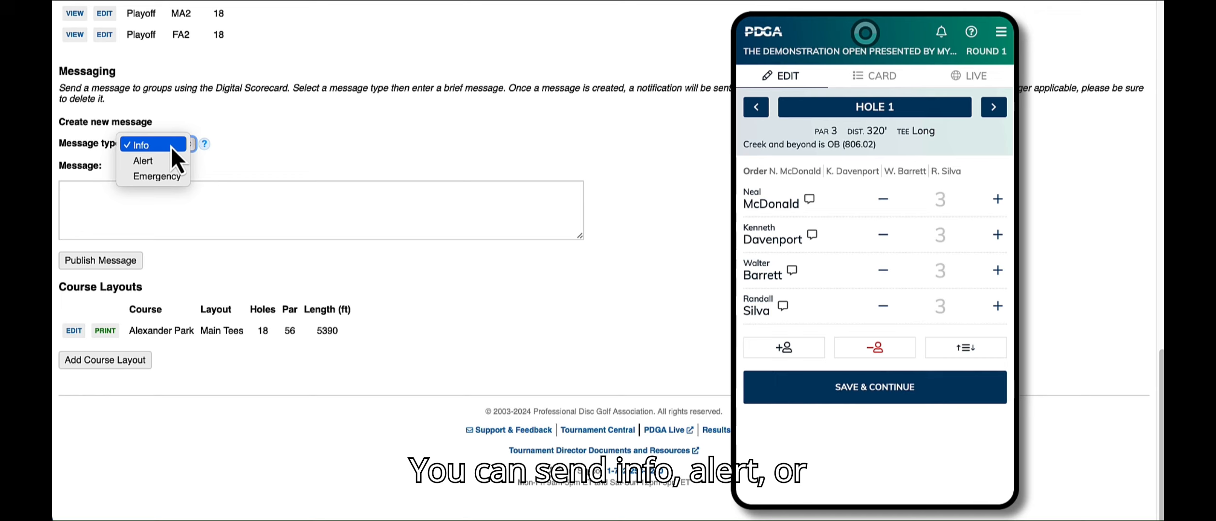
{"action": "left_click", "coordinate": [171, 146]}
{"action": "mouse_move", "coordinate": [205, 145]}
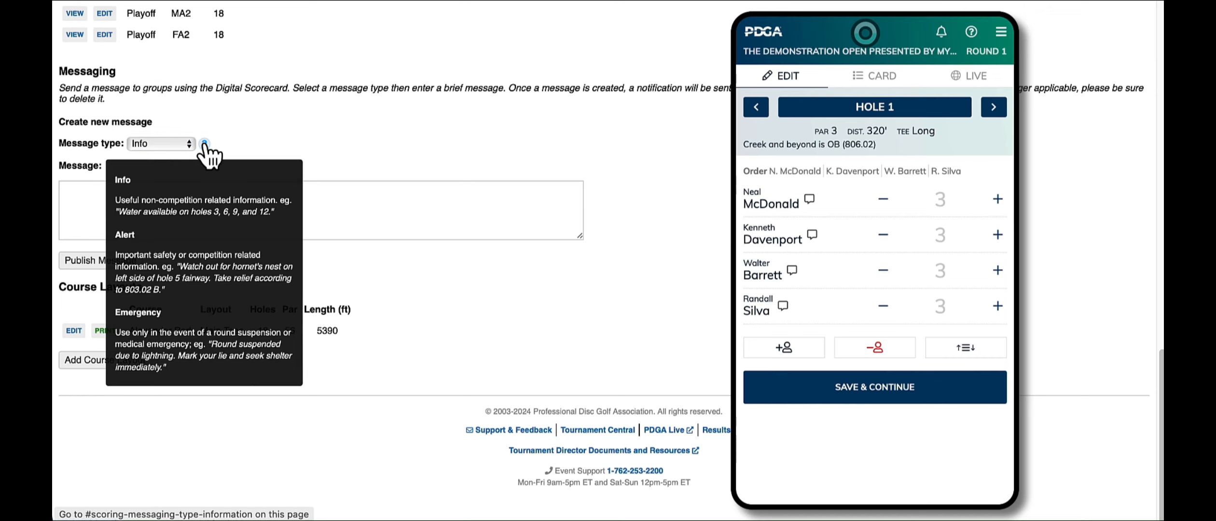
{"action": "left_click", "coordinate": [189, 195]}
{"action": "type", "text": "Wa"}
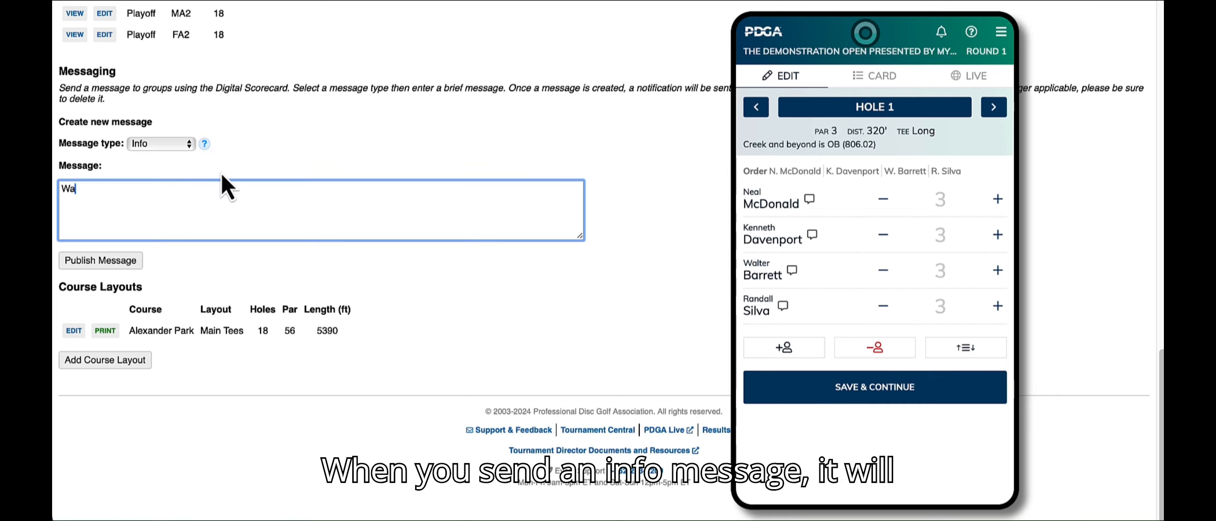
{"action": "type", "text": "ter is available on holes 1 and 10"}
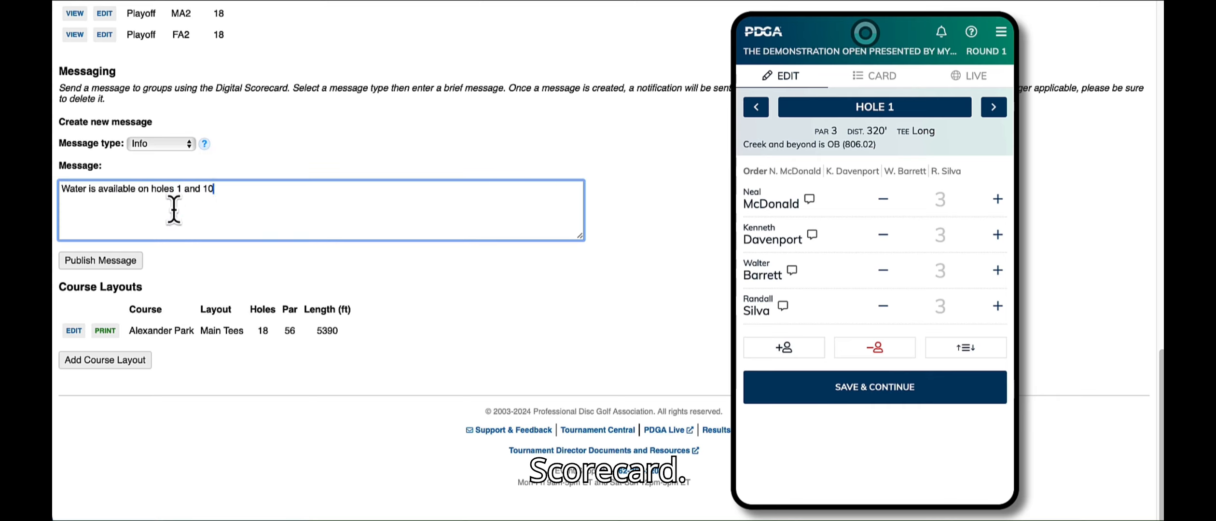
{"action": "left_click", "coordinate": [128, 261]}
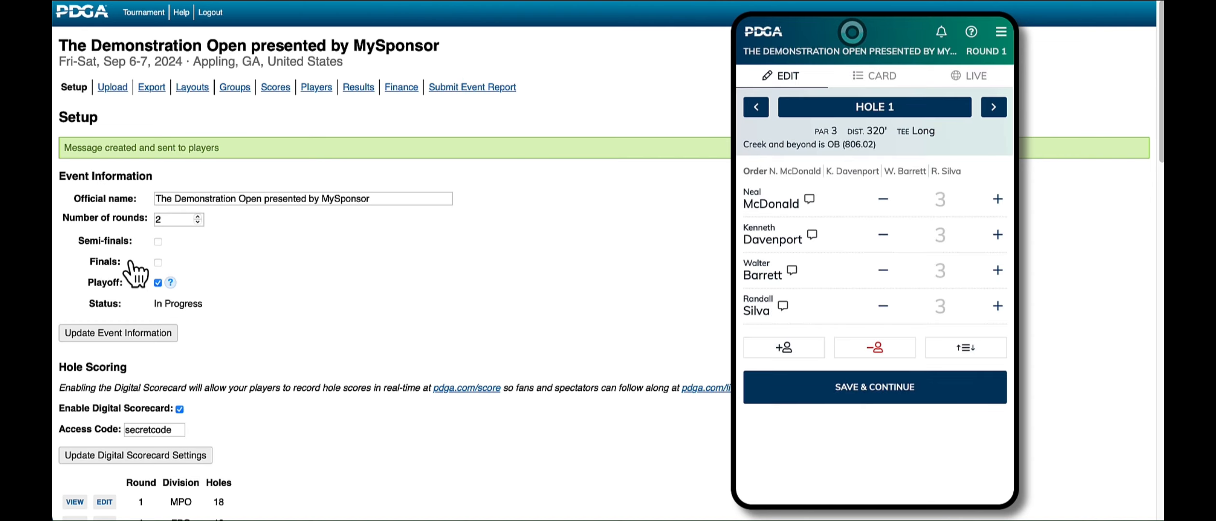
Step: Publish an Alert message to the players reading "Watch out for bees on hole 12"
{"action": "scroll", "coordinate": [135, 273], "scroll_direction": "down", "scroll_amount": 15}
{"action": "left_click", "coordinate": [161, 144]}
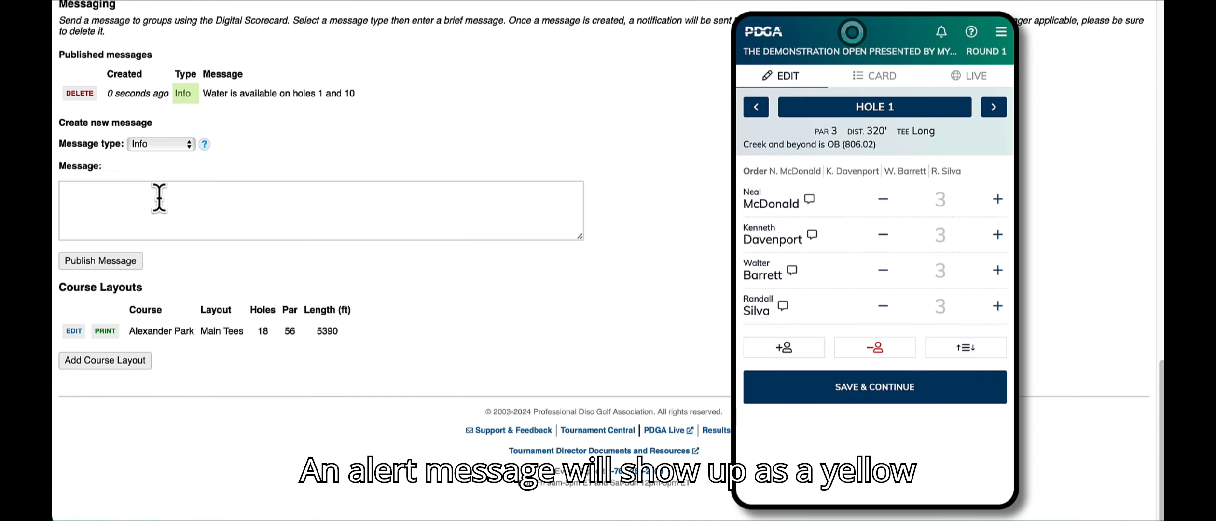
{"action": "left_click", "coordinate": [155, 160]}
{"action": "left_click", "coordinate": [210, 193]}
{"action": "type", "text": "Watch"}
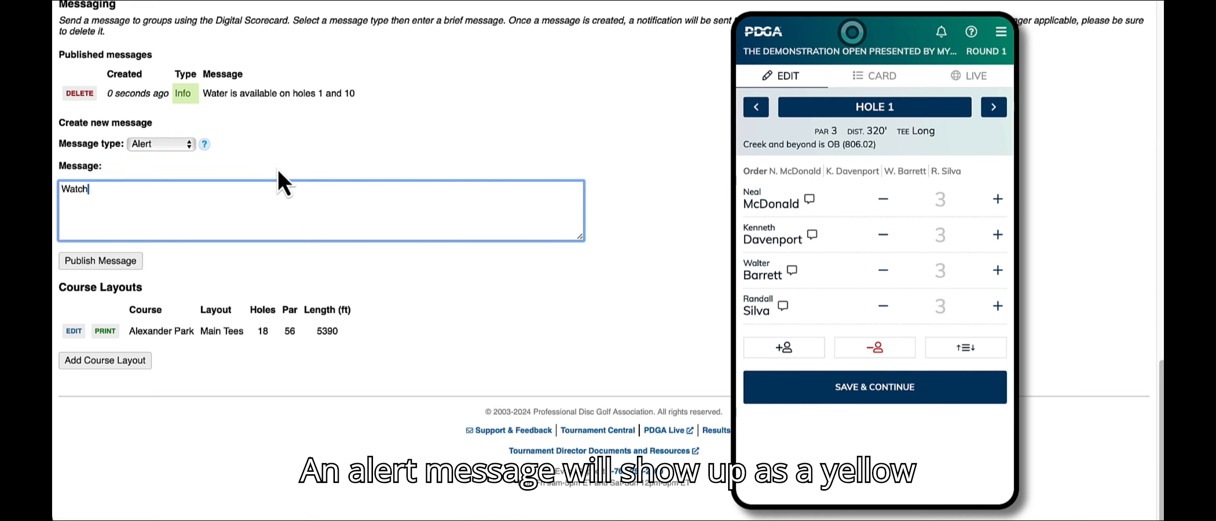
{"action": "type", "text": " out for bees on hole 10"}
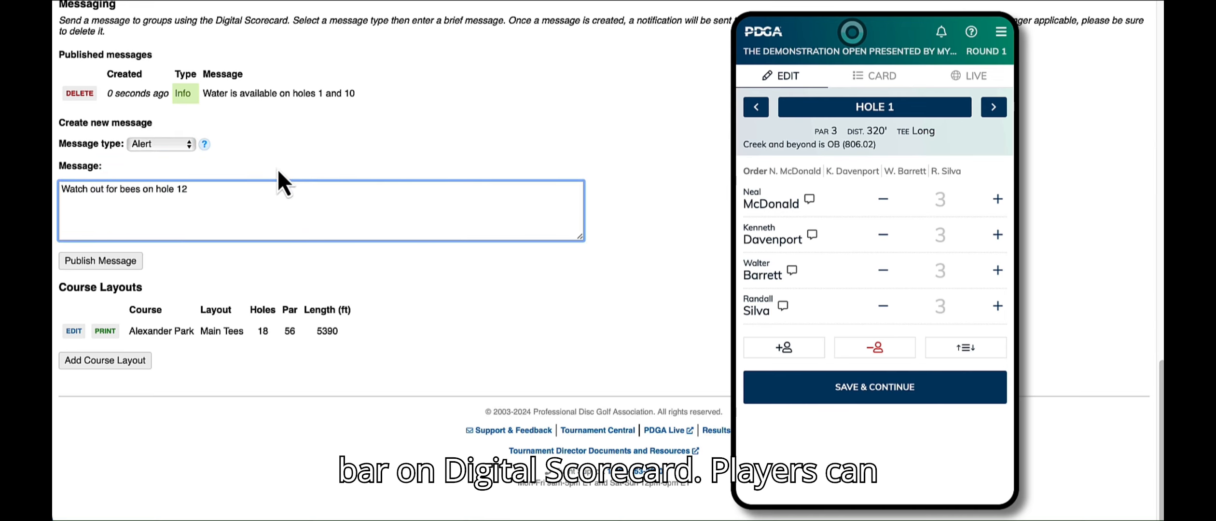
{"action": "left_click", "coordinate": [127, 261]}
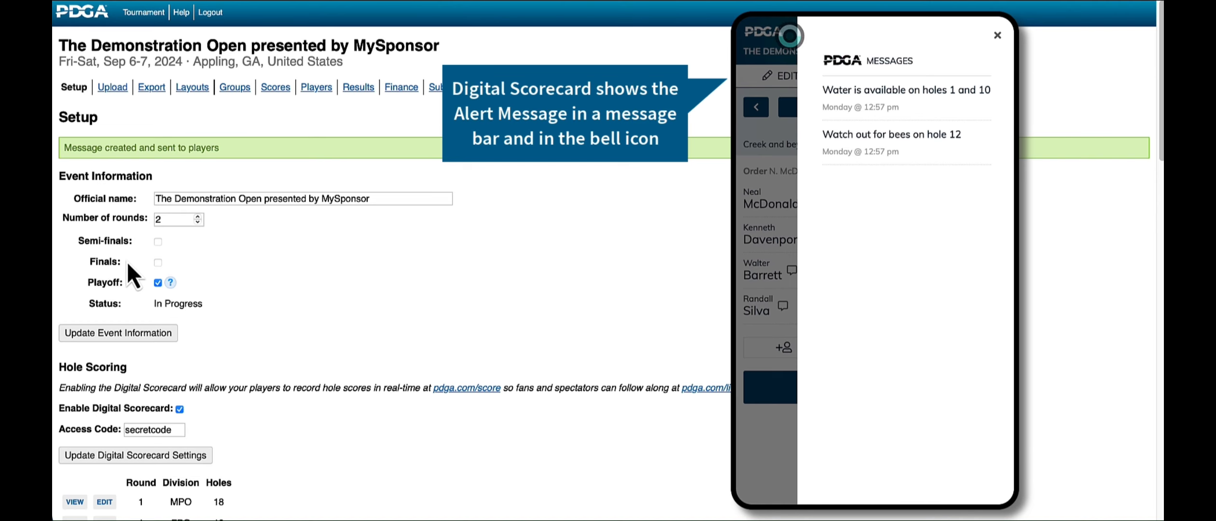
Step: Publish an Emergency message to the players reading "Lightning delay! Leave the course immediately and seek shelter!"
{"action": "scroll", "coordinate": [128, 261], "scroll_direction": "down", "scroll_amount": 15}
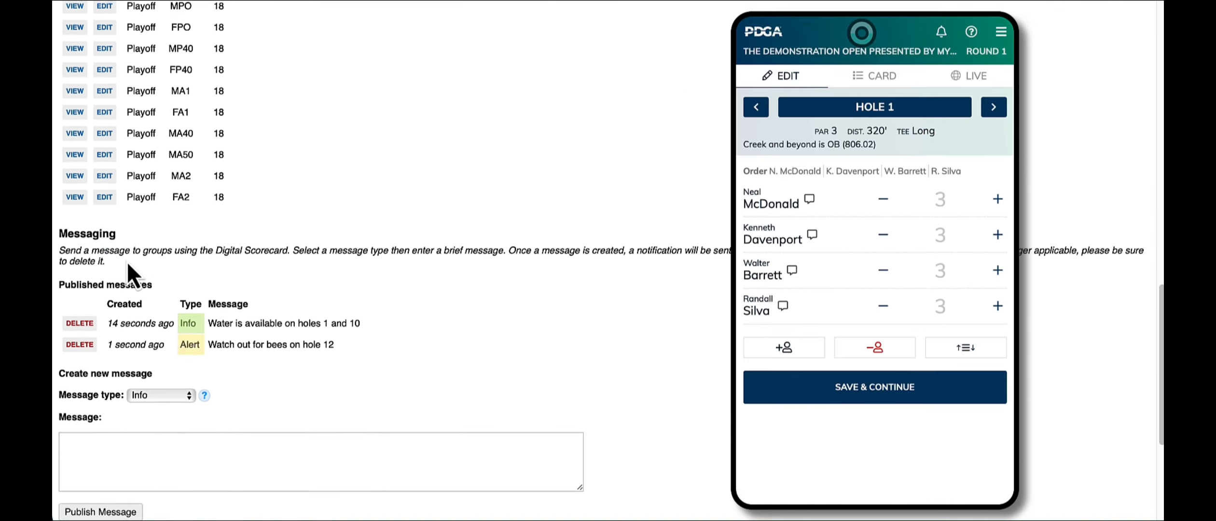
{"action": "left_click", "coordinate": [159, 320]}
{"action": "left_click", "coordinate": [168, 353]}
{"action": "key", "text": "Tab"}
{"action": "type", "text": "Li"}
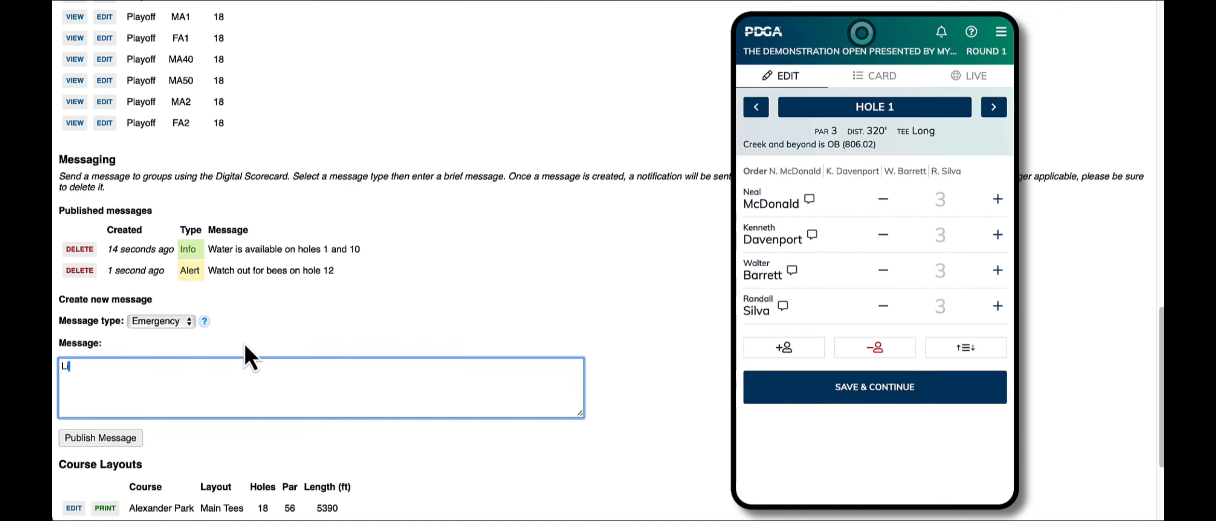
{"action": "type", "text": "ghtning delay! Leave the cour"}
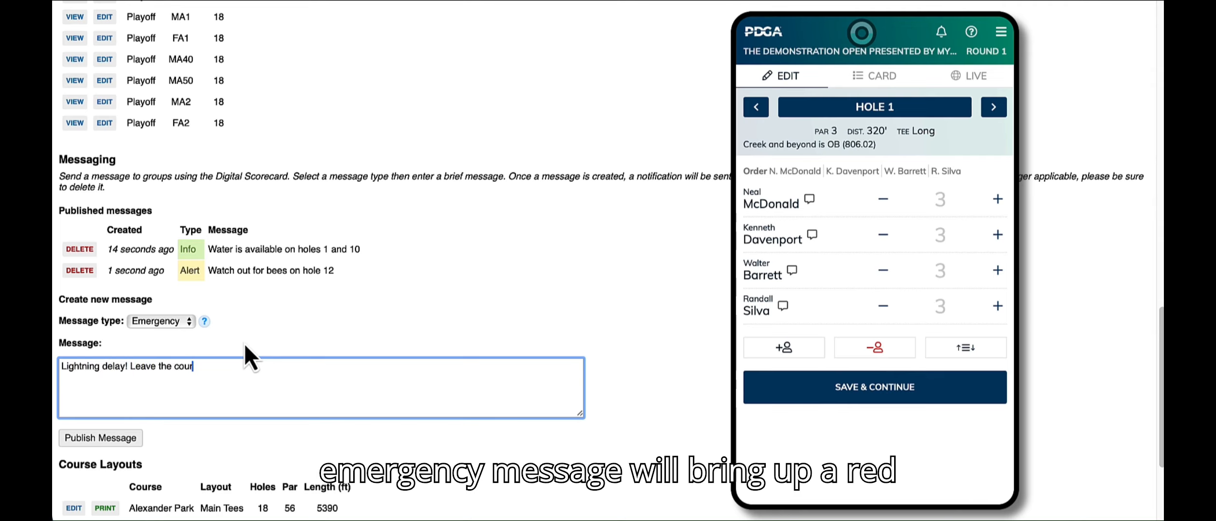
{"action": "type", "text": "se immediately and seek shelter!"}
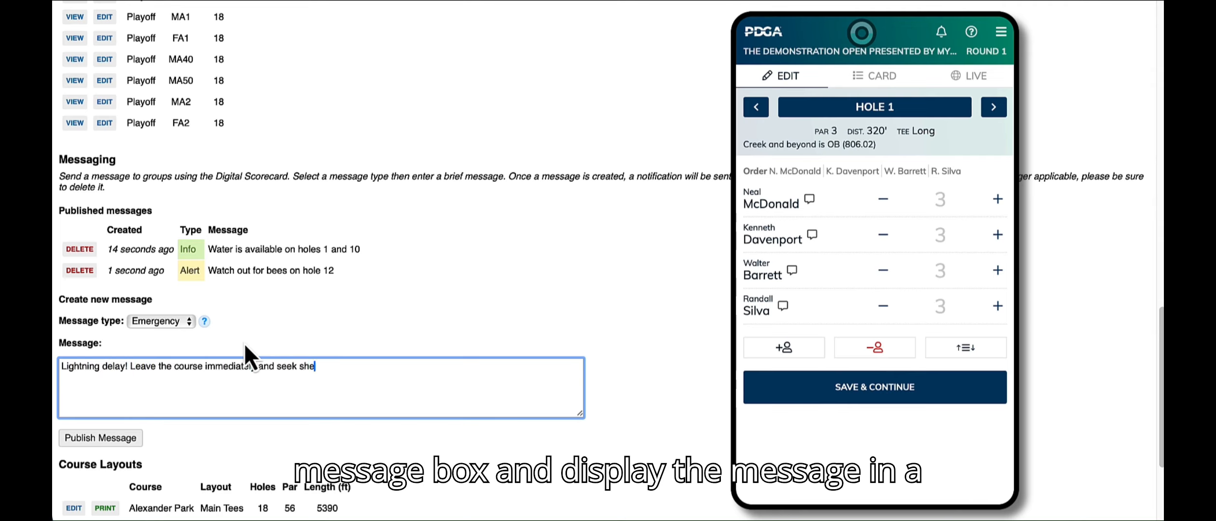
{"action": "left_click", "coordinate": [133, 439]}
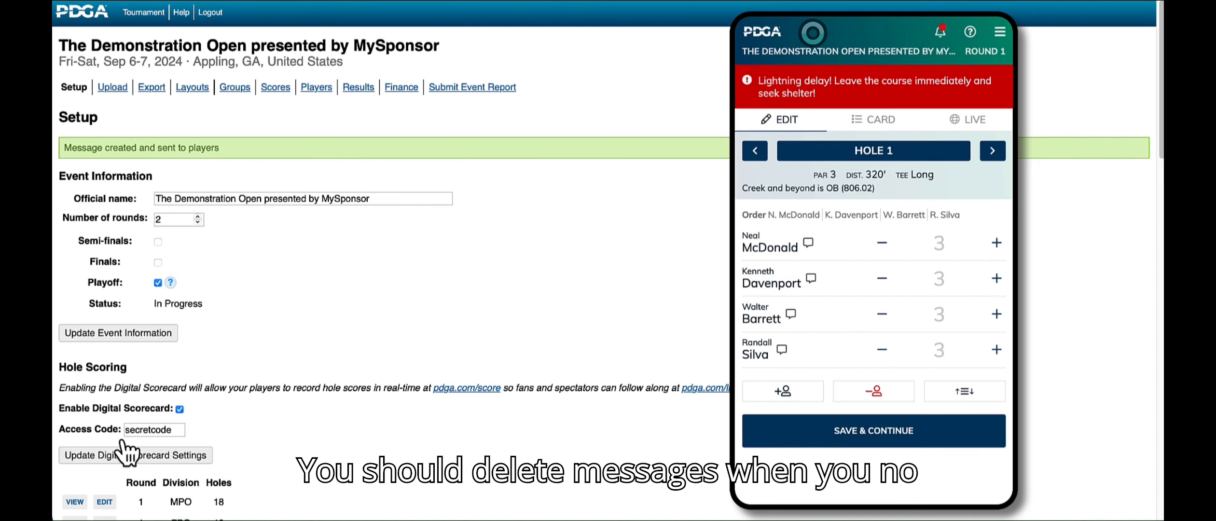
Step: Delete the Emergency message about the lightning delay from the published messages
{"action": "scroll", "coordinate": [127, 454], "scroll_direction": "down", "scroll_amount": 20}
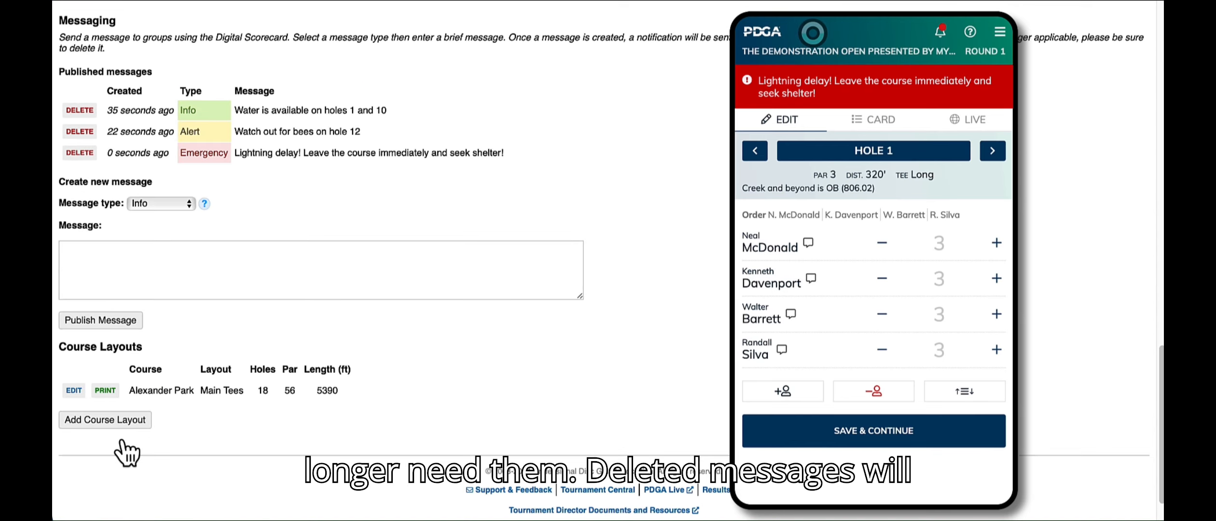
{"action": "left_click", "coordinate": [90, 158]}
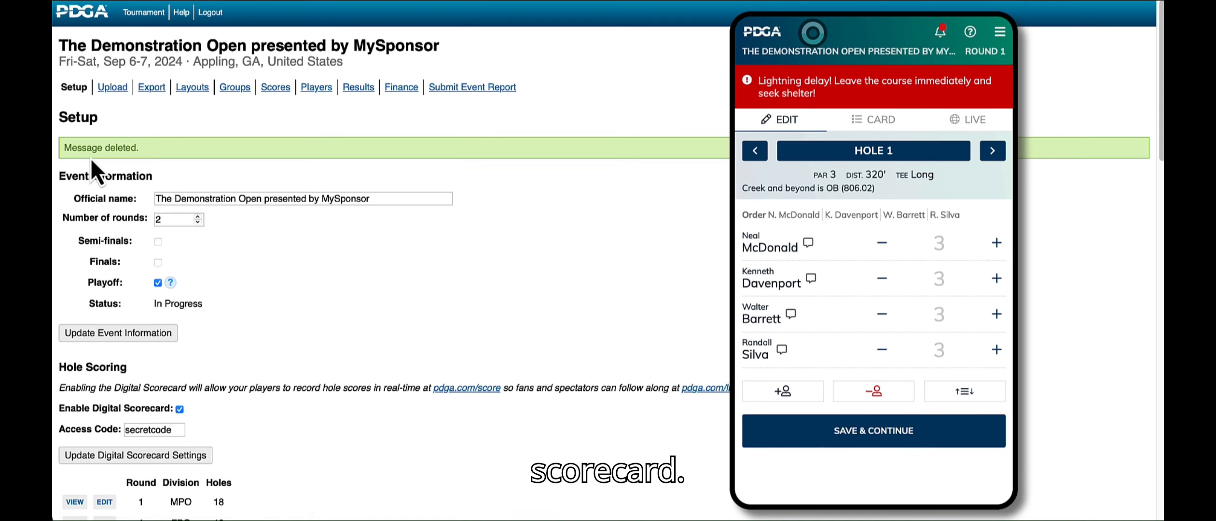
{"action": "scroll", "coordinate": [90, 159], "scroll_direction": "down", "scroll_amount": 4}
{"action": "scroll", "coordinate": [90, 160], "scroll_direction": "down", "scroll_amount": 15}
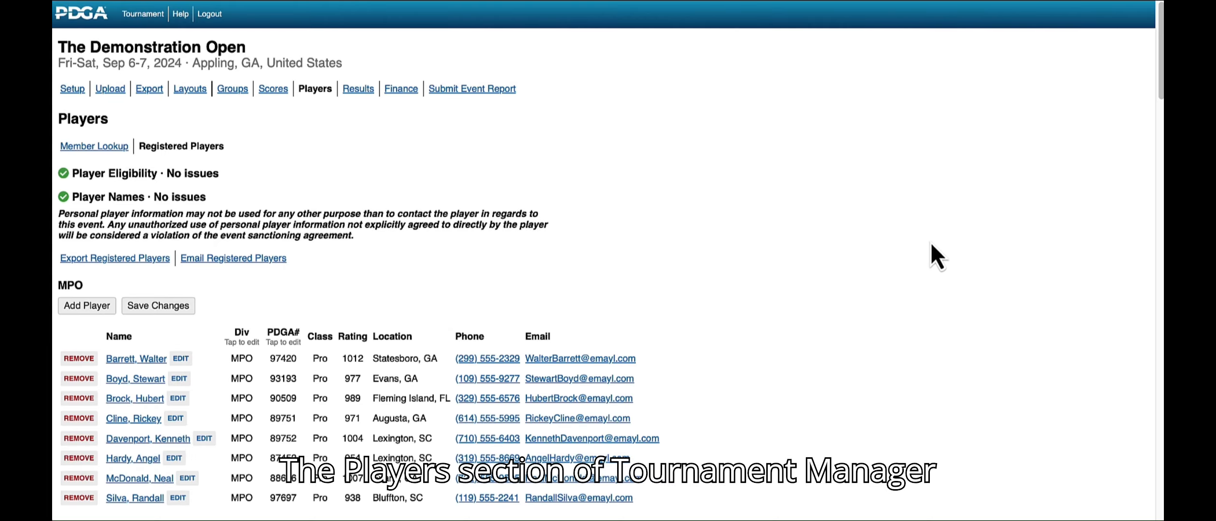
Step: Look up a member in the Players section by entering the member's PDGA number
{"action": "left_click_drag", "start_coordinate": [1160, 54], "coordinate": [1118, 46]}
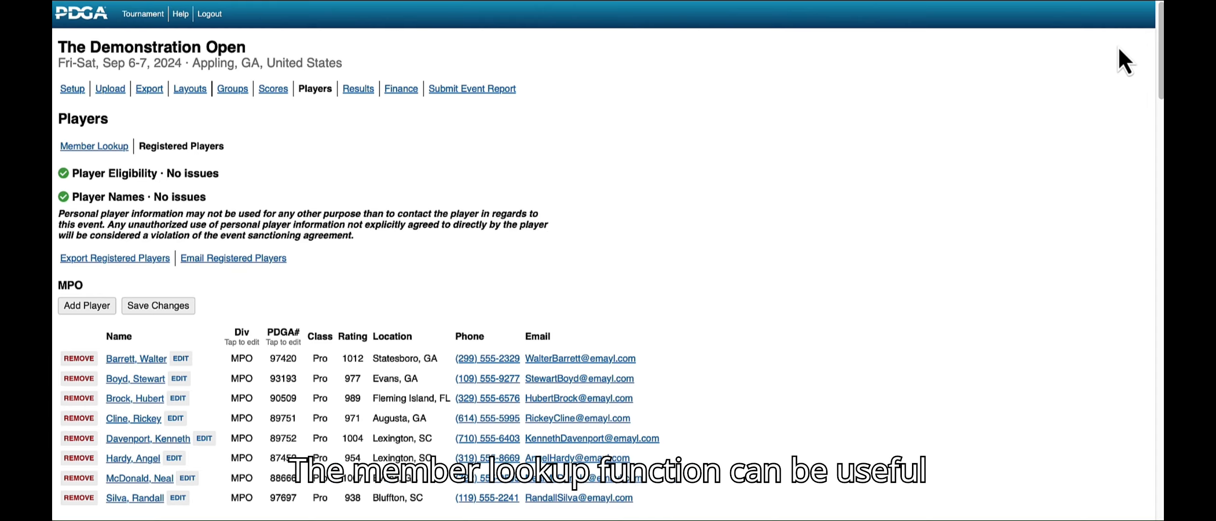
{"action": "left_click", "coordinate": [90, 151]}
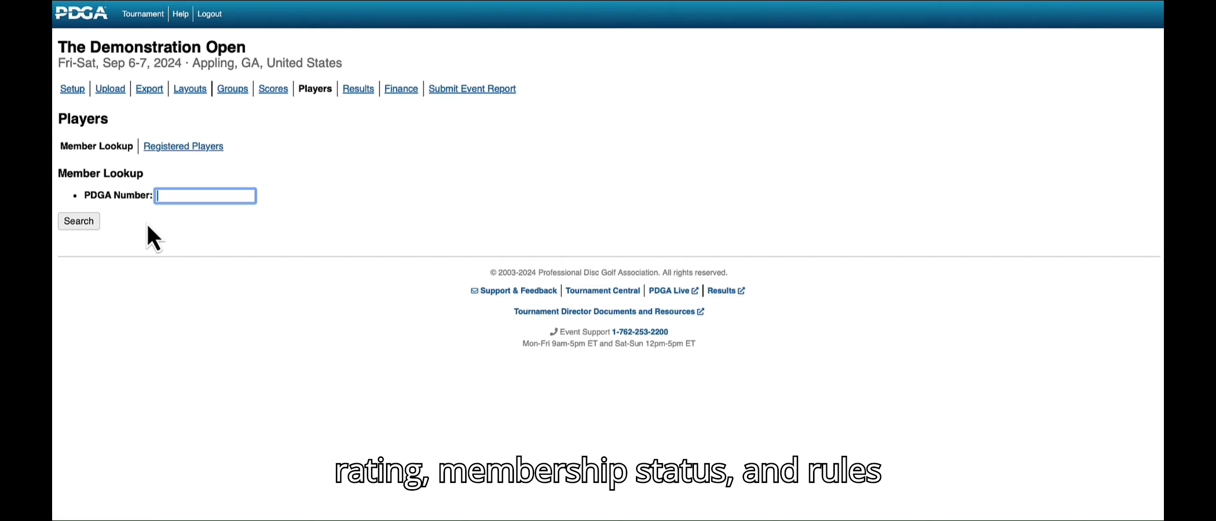
{"action": "type", "text": "78783"}
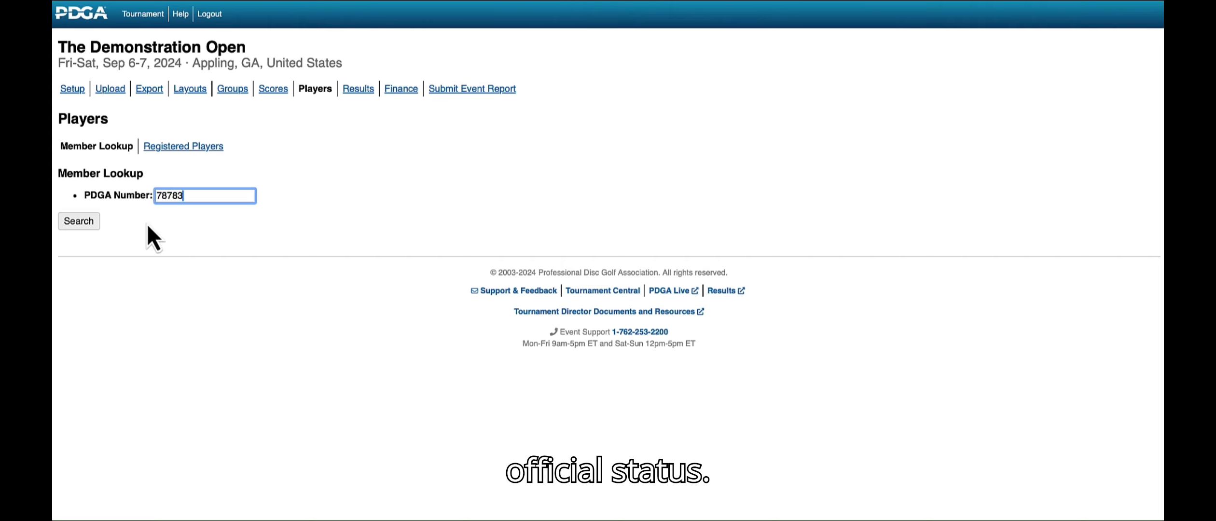
{"action": "left_click", "coordinate": [76, 227]}
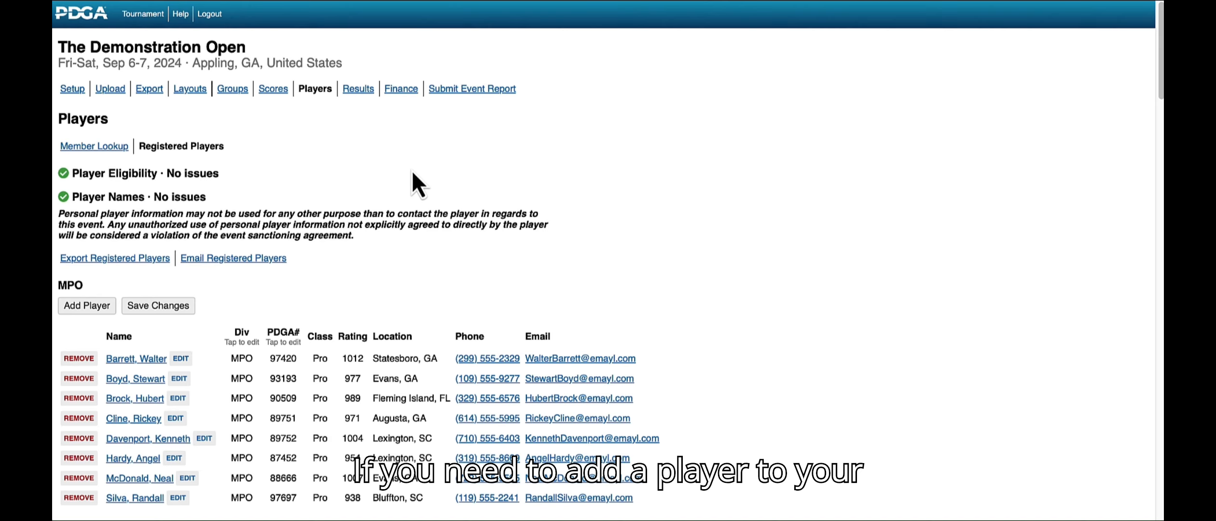
Step: Add a player to the MPO division with the player's first name, last name and PDGA number
{"action": "left_click", "coordinate": [84, 306]}
{"action": "left_click", "coordinate": [83, 338]}
{"action": "type", "text": "Bruce"}
{"action": "key", "text": "Tab"}
{"action": "type", "text": "Miner"}
{"action": "key", "text": "Tab"}
{"action": "type", "text": "78783"}
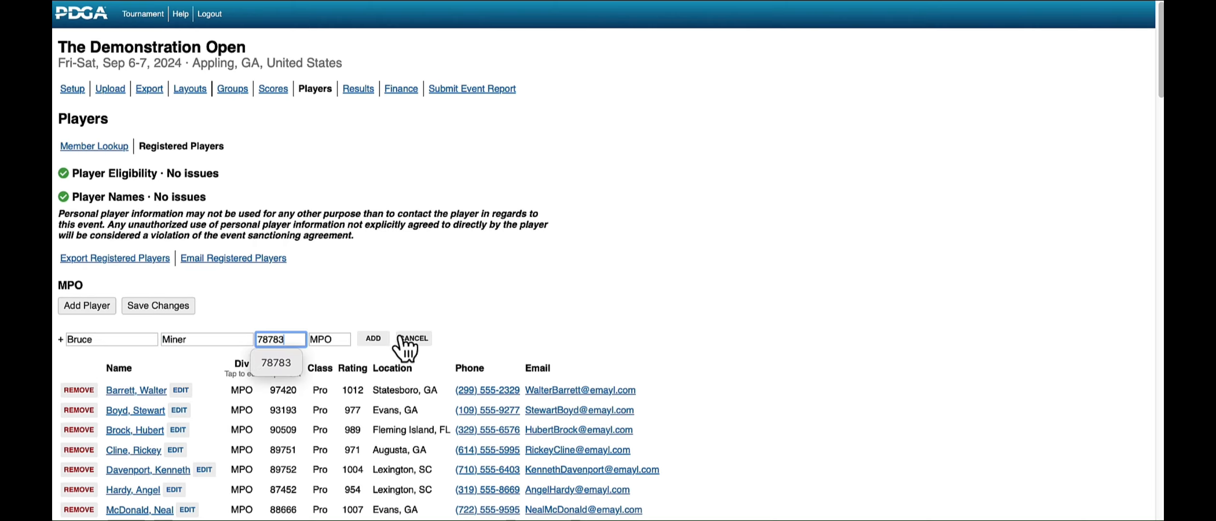
{"action": "left_click", "coordinate": [374, 338]}
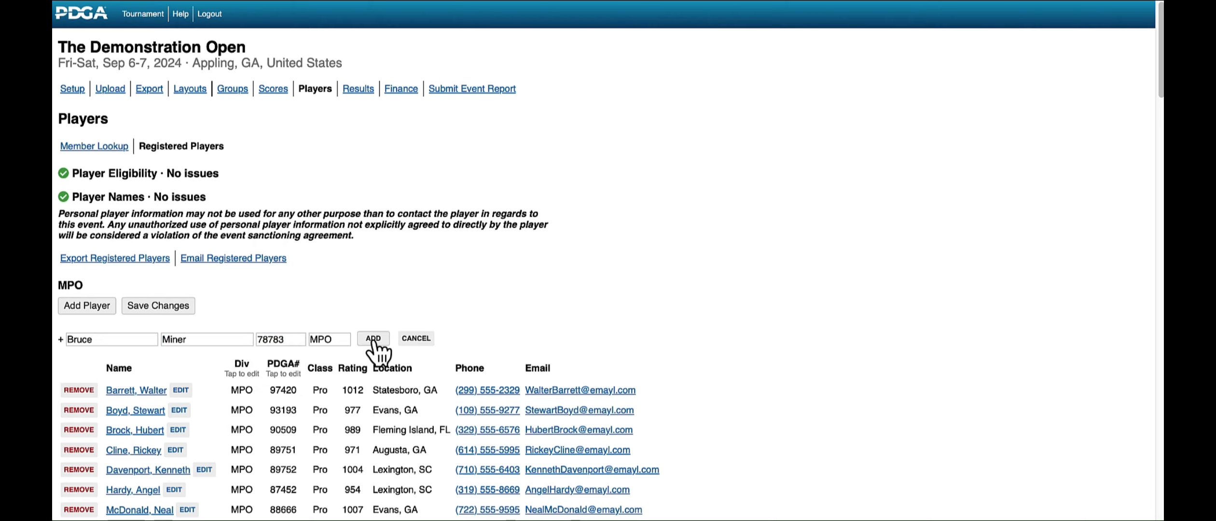
Step: Change the division of the first player listed in MA1 to MPO and save the changes
{"action": "scroll", "coordinate": [379, 352], "scroll_direction": "down", "scroll_amount": 3}
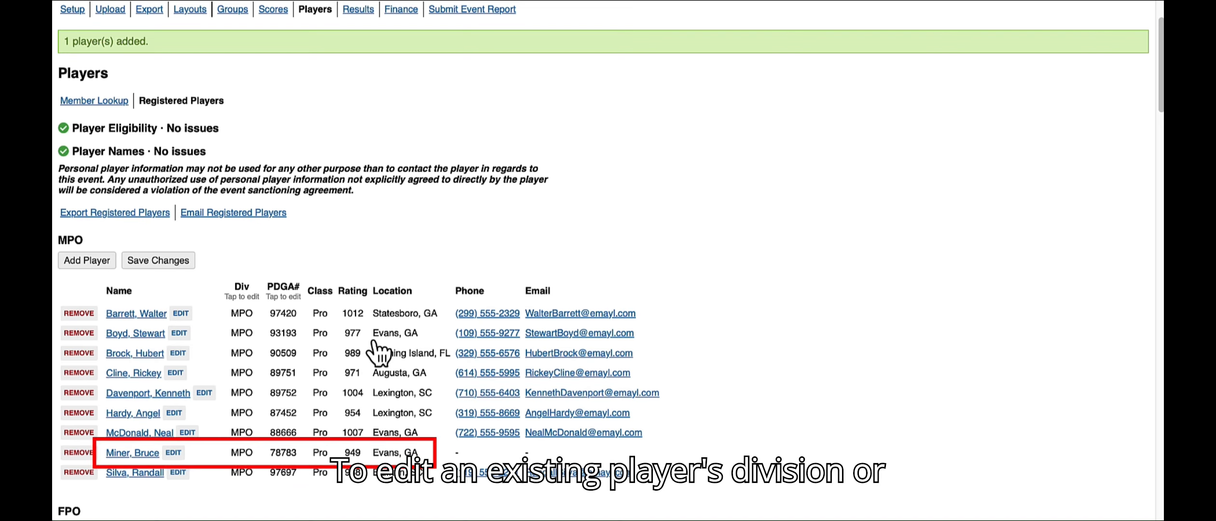
{"action": "scroll", "coordinate": [378, 353], "scroll_direction": "down", "scroll_amount": 15}
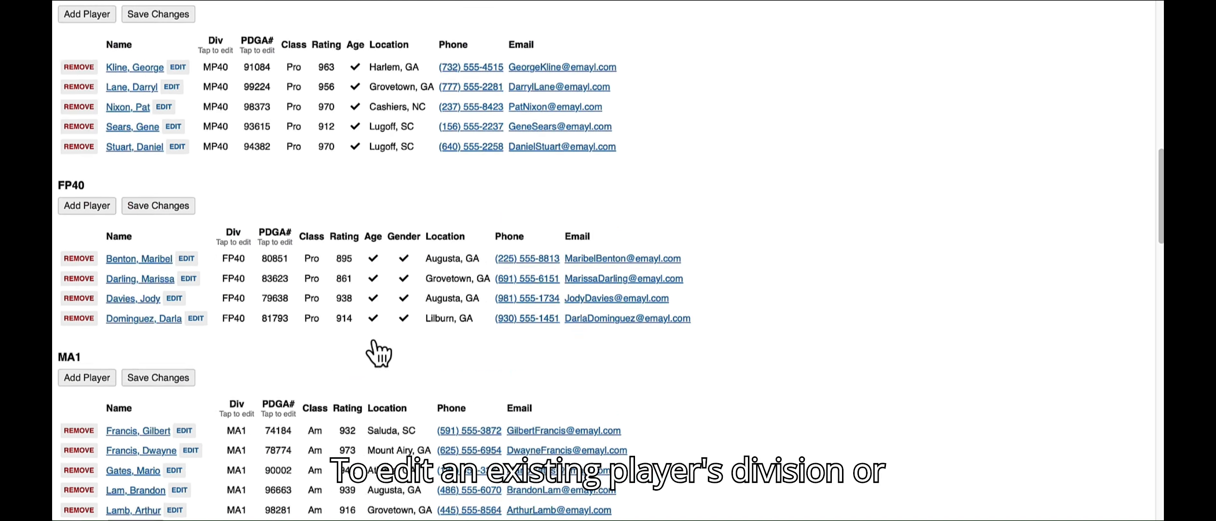
{"action": "left_click", "coordinate": [237, 273]}
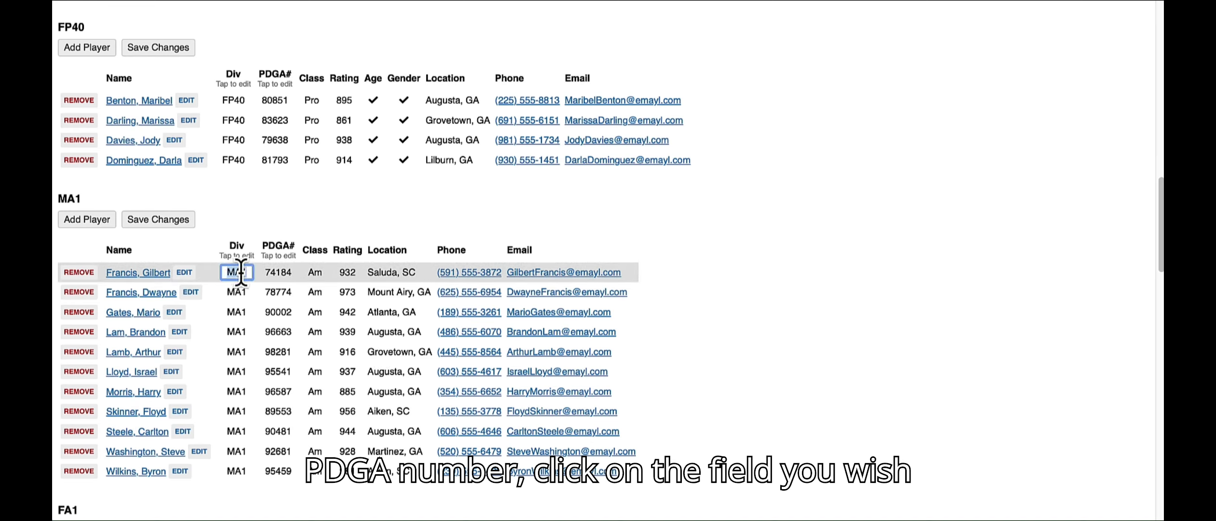
{"action": "type", "text": "MPO"}
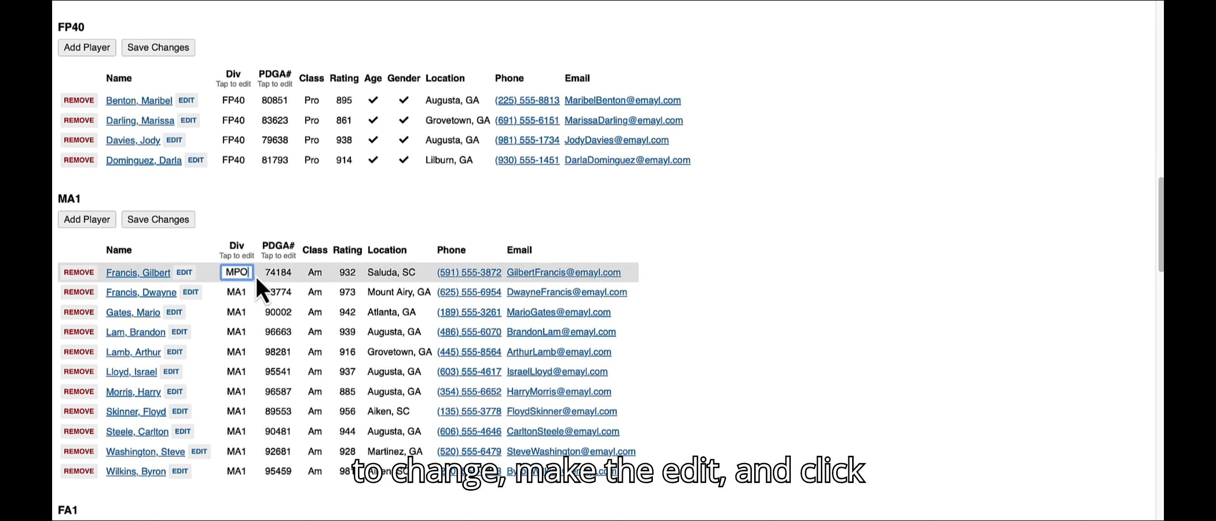
{"action": "left_click", "coordinate": [160, 221]}
Step: Remove the newly added player from the MPO division and save the changes
{"action": "scroll", "coordinate": [160, 223], "scroll_direction": "down", "scroll_amount": 3}
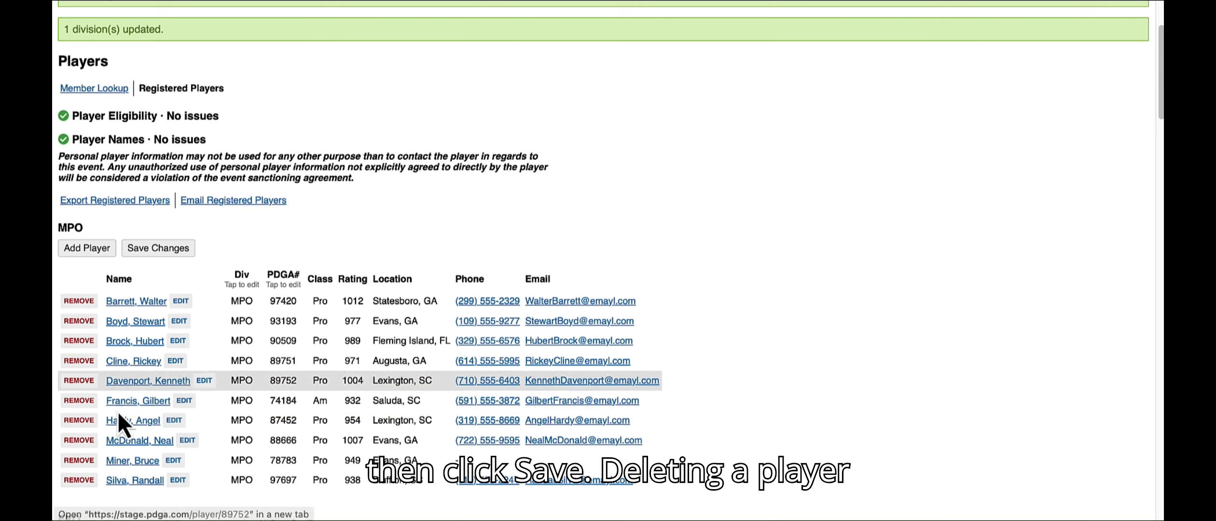
{"action": "left_click", "coordinate": [81, 460]}
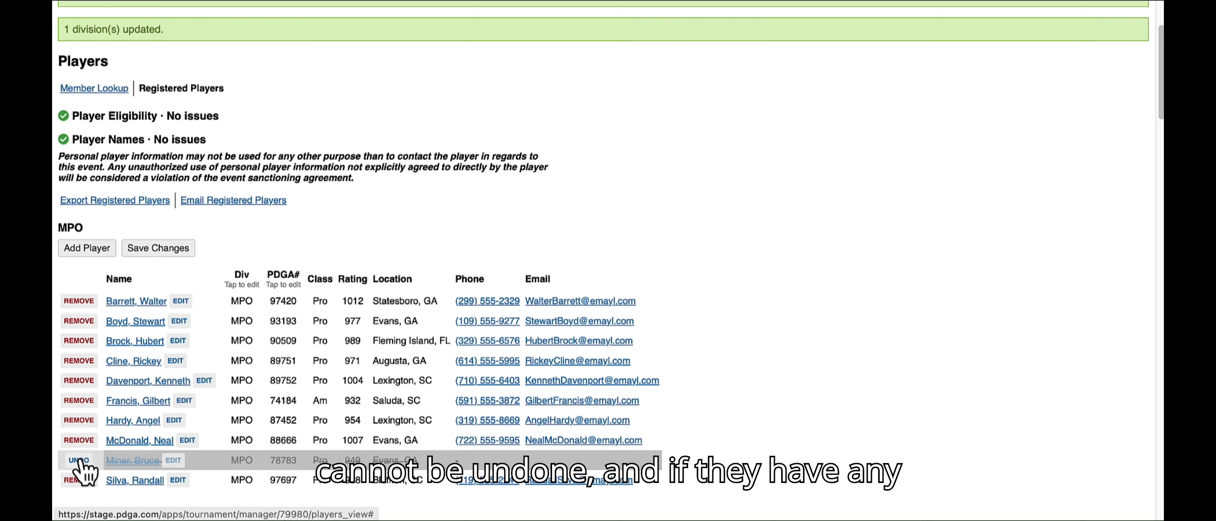
{"action": "left_click", "coordinate": [166, 249]}
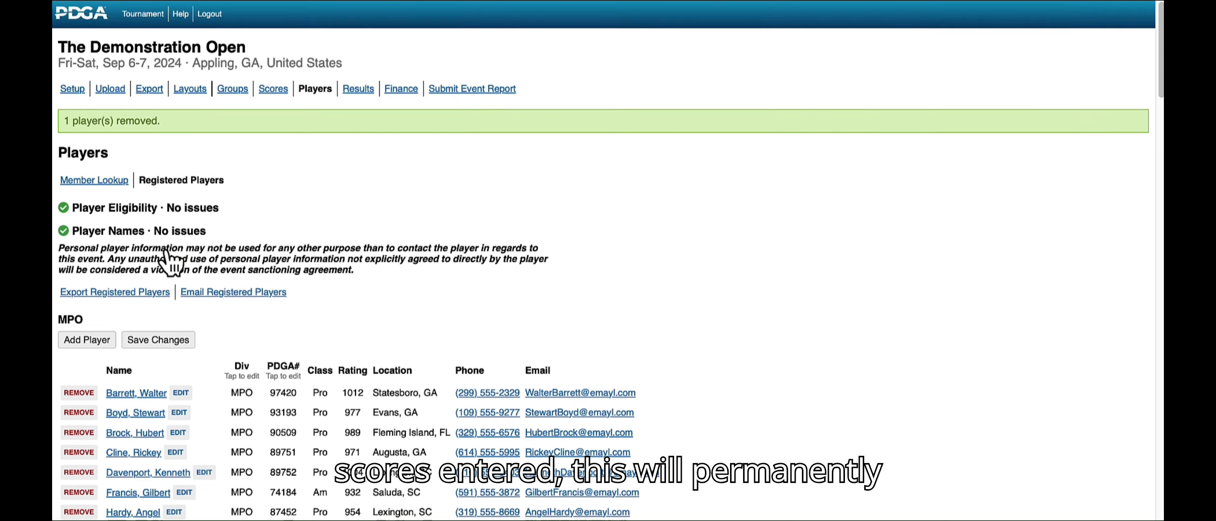
Step: Go from the player eligibility issues to the flagged MA1 player's entry and examine it
{"action": "scroll", "coordinate": [169, 261], "scroll_direction": "down", "scroll_amount": 3}
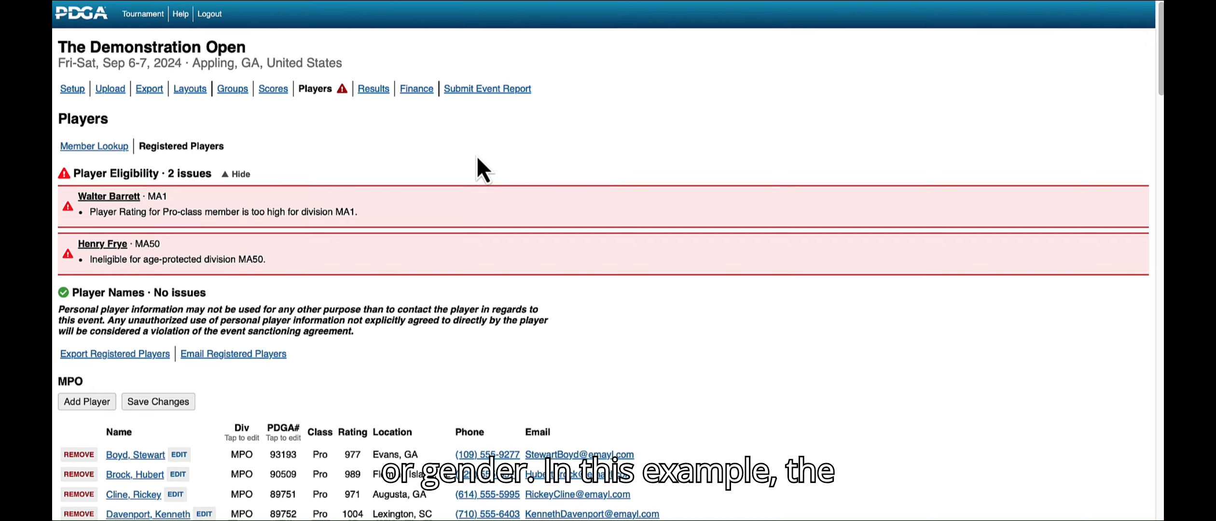
{"action": "left_click", "coordinate": [116, 197]}
{"action": "scroll", "coordinate": [135, 217], "scroll_direction": "up", "scroll_amount": 3}
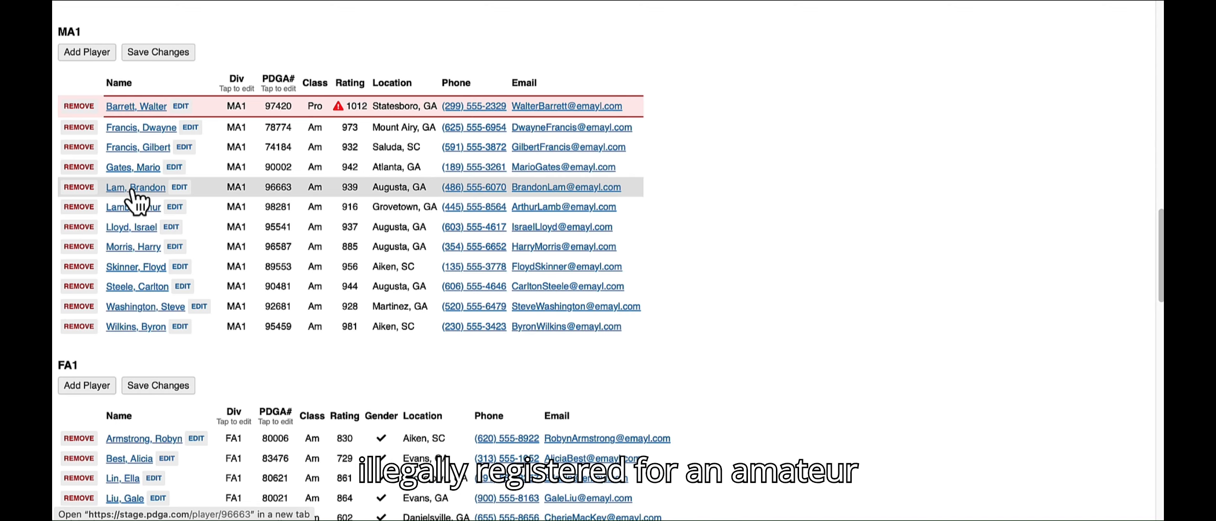
Step: Change the division of the flagged player in MA1 to MPO and save the changes
{"action": "left_click", "coordinate": [238, 106]}
{"action": "type", "text": "MPO"}
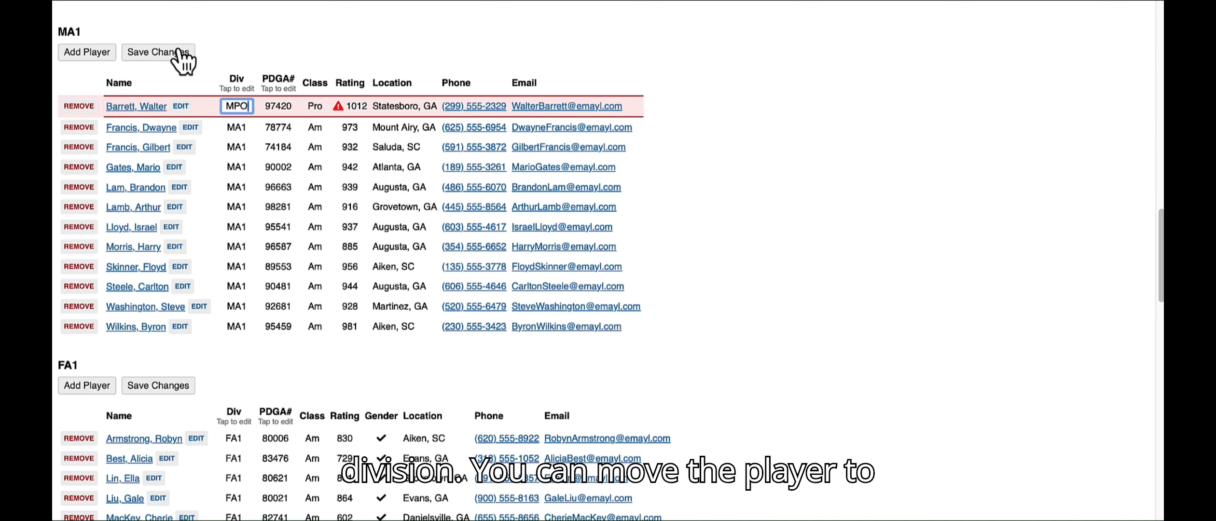
{"action": "left_click", "coordinate": [181, 50]}
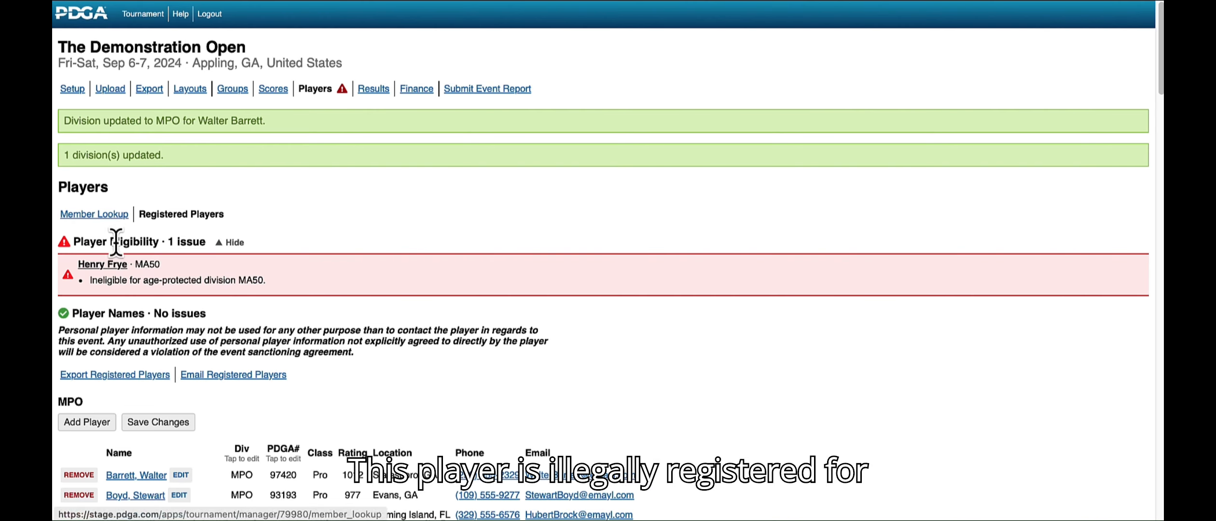
Step: Go from the eligibility issue to the flagged MA50 player's entry, set the division to MA40 and save the changes
{"action": "left_click", "coordinate": [112, 264]}
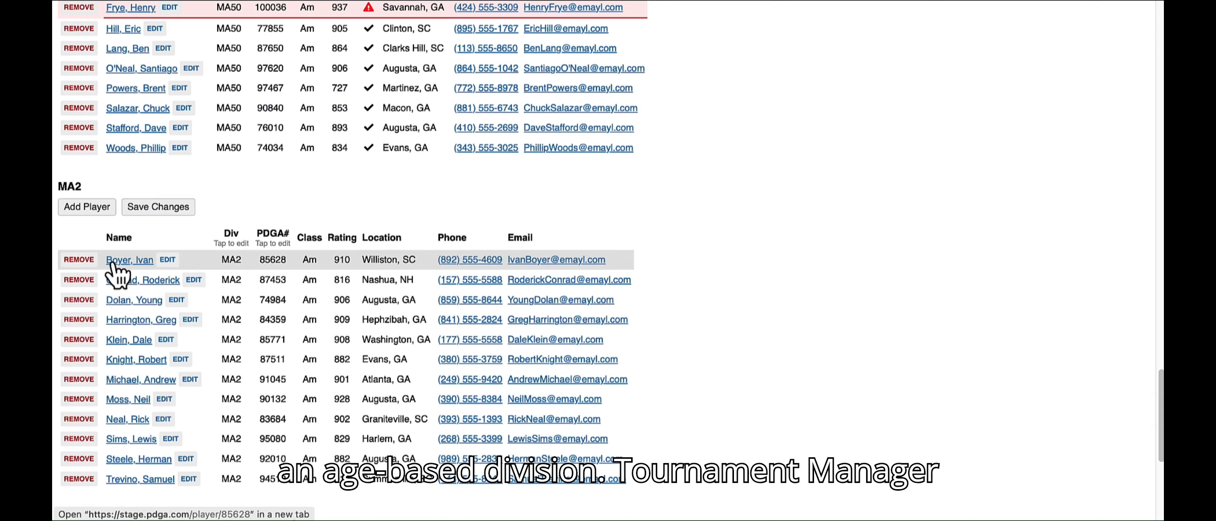
{"action": "scroll", "coordinate": [116, 276], "scroll_direction": "up", "scroll_amount": 4}
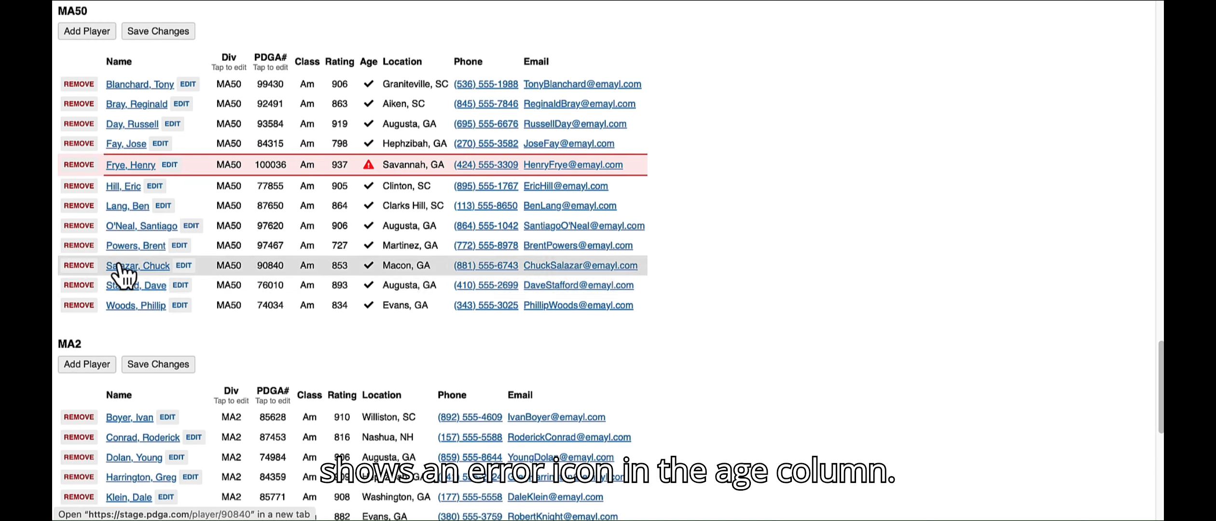
{"action": "left_click", "coordinate": [234, 164]}
{"action": "key", "text": "BackSpace"}
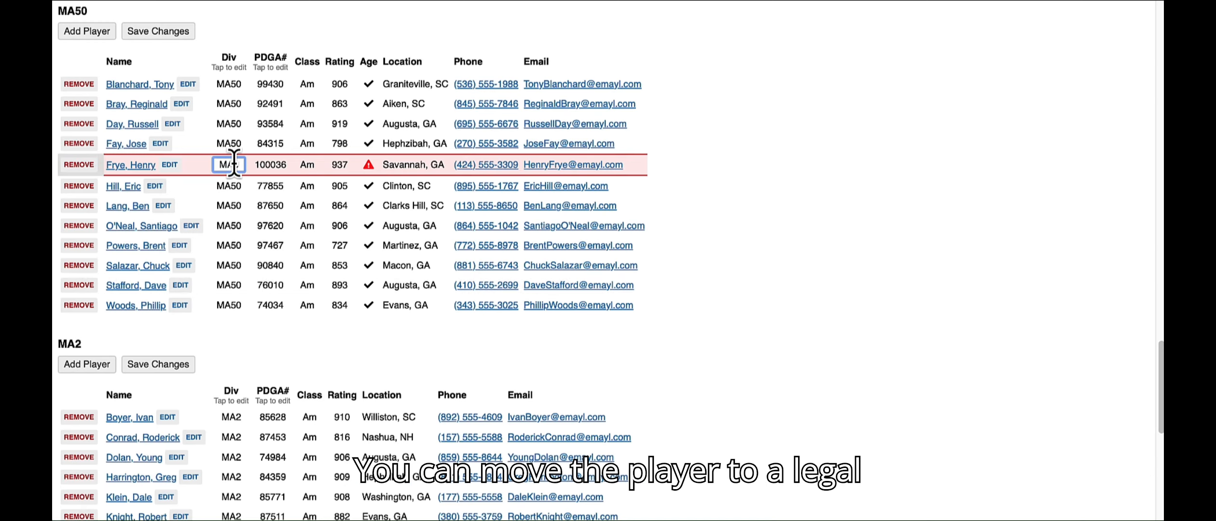
{"action": "key", "text": "BackSpace"}
{"action": "type", "text": "40"}
{"action": "left_click", "coordinate": [175, 33]}
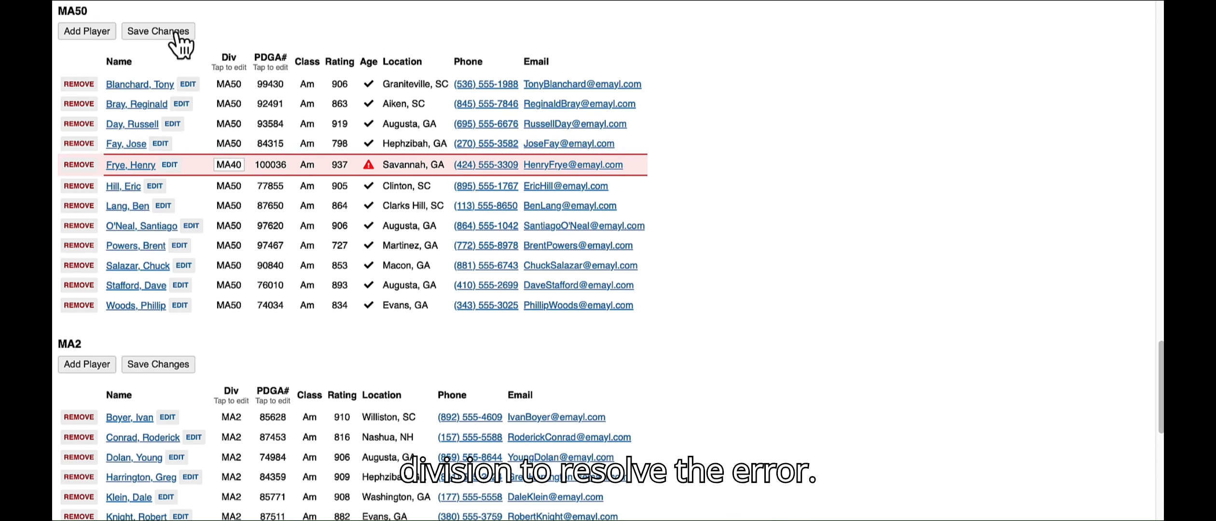
Step: Show the player name issue, clear the nickname from the flagged MPO player's first name and save the changes
{"action": "scroll", "coordinate": [176, 34], "scroll_direction": "up", "scroll_amount": 20}
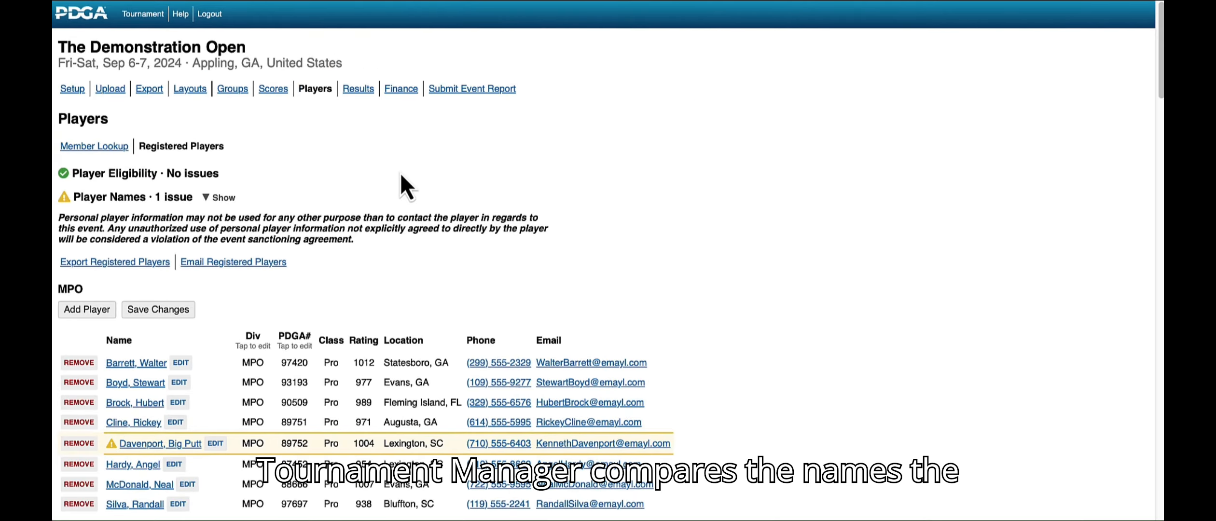
{"action": "left_click", "coordinate": [222, 198]}
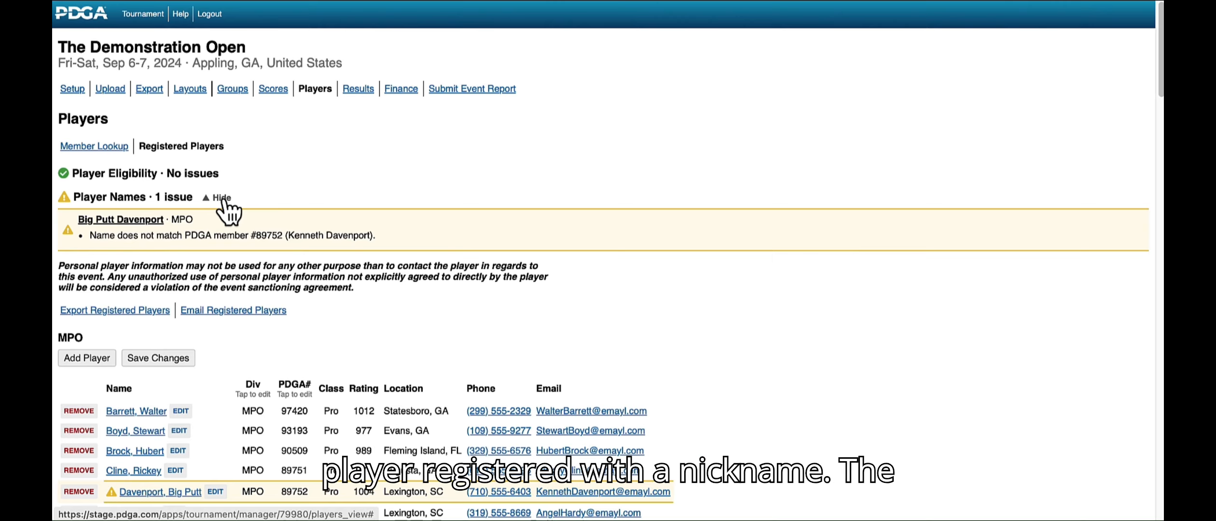
{"action": "scroll", "coordinate": [227, 210], "scroll_direction": "down", "scroll_amount": 6}
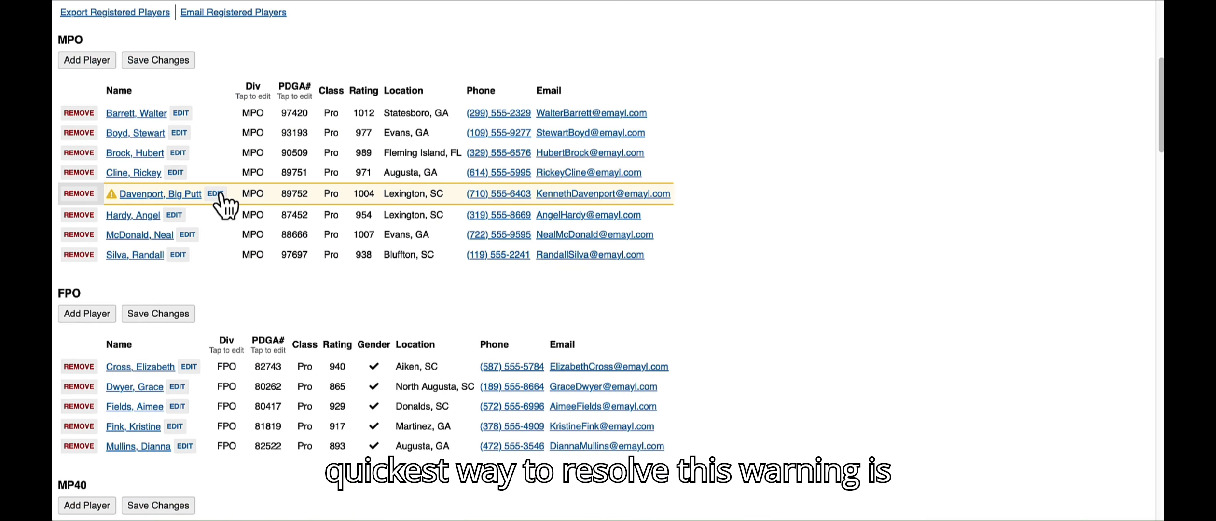
{"action": "left_click", "coordinate": [215, 193]}
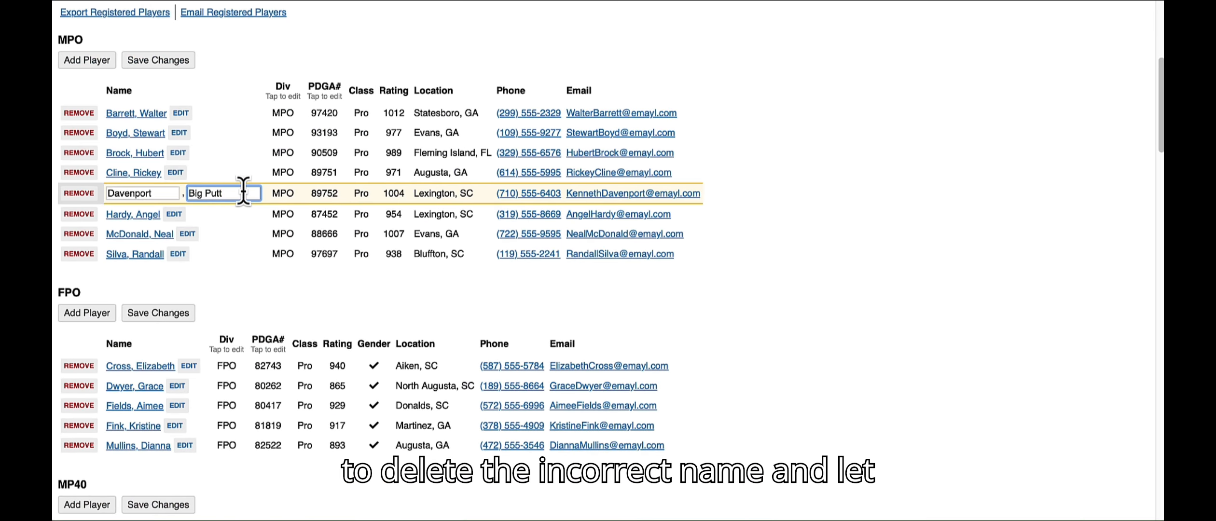
{"action": "key", "text": "BackSpace"}
{"action": "key", "text": "BackSpace"}
{"action": "key", "text": "BackSpace"}
{"action": "key", "text": "BackSpace"}
{"action": "key", "text": "BackSpace"}
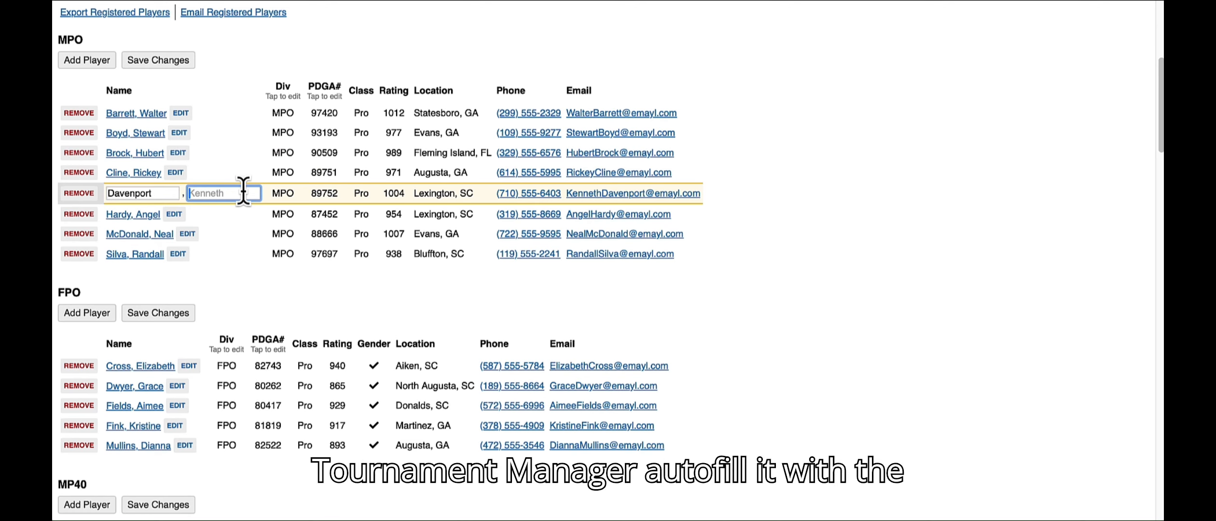
{"action": "left_click", "coordinate": [164, 65]}
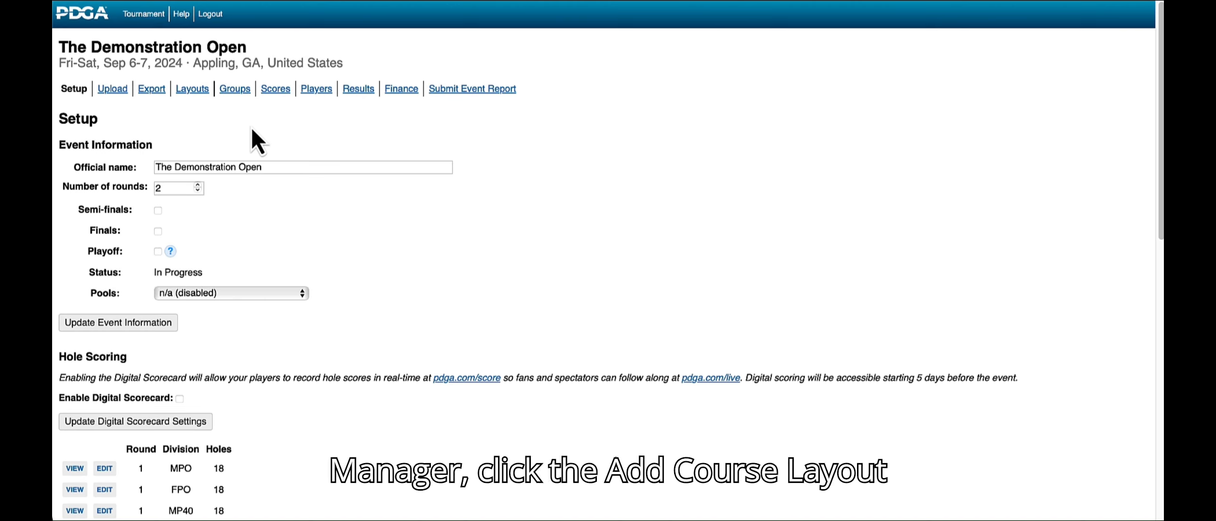
Step: Add a new course layout for Alexander Park with the description "Alexander Short Tees"
{"action": "left_click", "coordinate": [189, 89]}
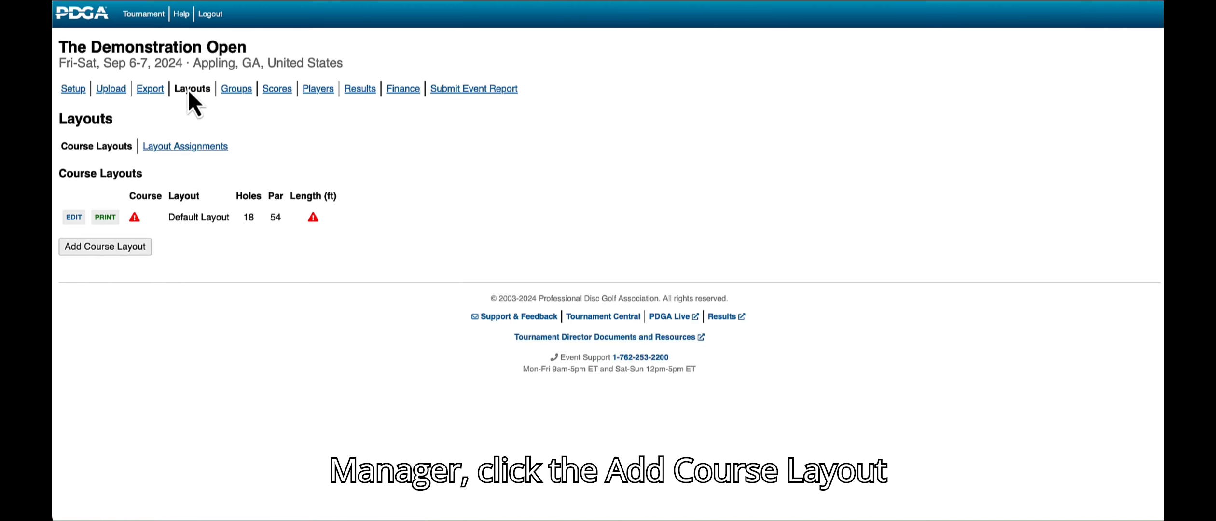
{"action": "left_click", "coordinate": [107, 249]}
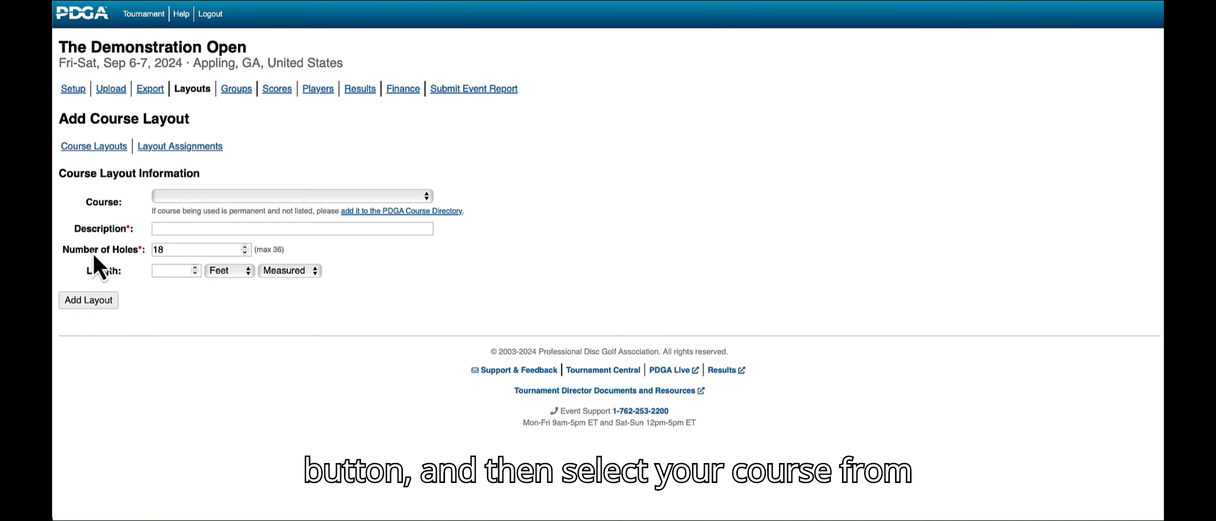
{"action": "left_click", "coordinate": [159, 202]}
{"action": "left_click", "coordinate": [167, 229]}
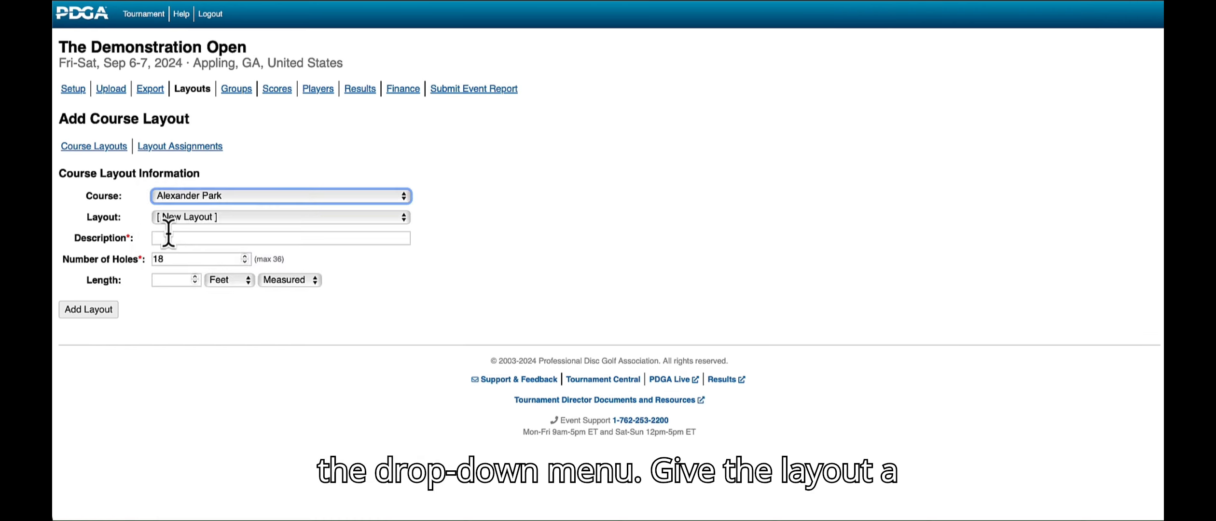
{"action": "left_click", "coordinate": [169, 237]}
{"action": "type", "text": "Alexander Short Tees"}
{"action": "left_click", "coordinate": [96, 311]}
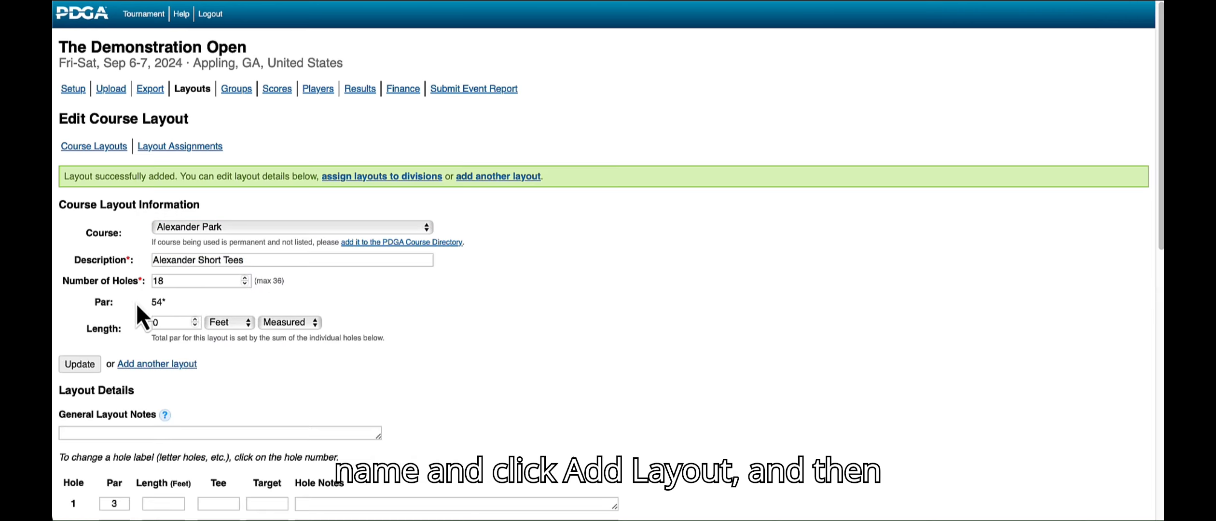
Step: Enter "Road and beyond is OB on all holes (806.02)" as the general layout notes
{"action": "scroll", "coordinate": [198, 200], "scroll_direction": "down", "scroll_amount": 4}
{"action": "left_click", "coordinate": [198, 200]}
{"action": "type", "text": "Road and beyond is OB on all ho"}
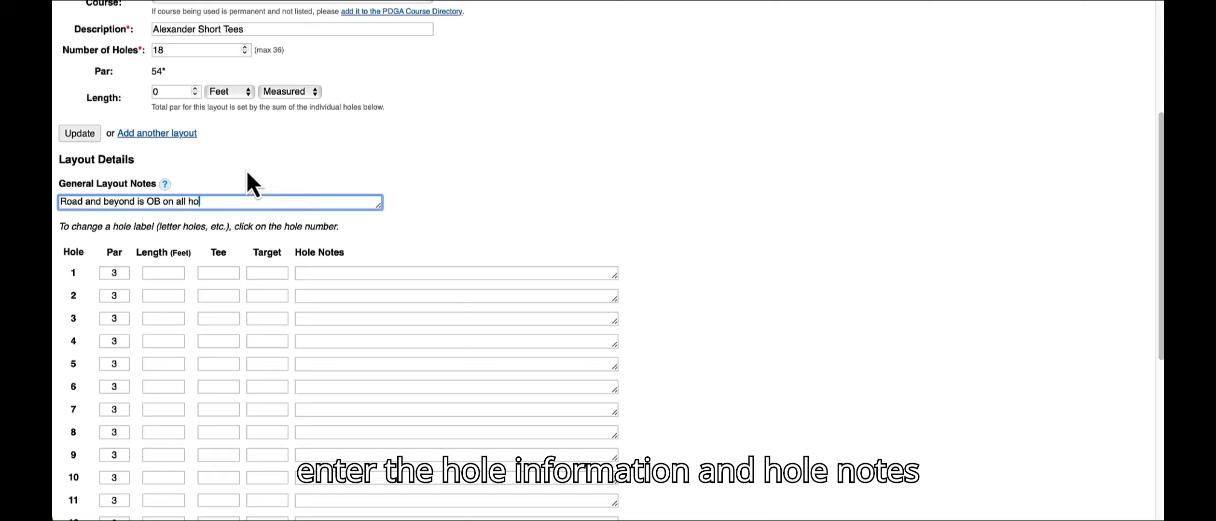
{"action": "type", "text": "les (806.02)"}
Step: Set hole 1's length to 325 feet and its tee to Short
{"action": "key", "text": "Tab"}
{"action": "key", "text": "Tab"}
{"action": "type", "text": "325"}
{"action": "key", "text": "Tab"}
{"action": "type", "text": "Short"}
Step: Enter the hole 1 note "Mandatory to left of pole (804.01). Restricted plane is designated by light pole and painted line to right"
{"action": "key", "text": "Tab"}
{"action": "key", "text": "Tab"}
{"action": "type", "text": "Mandatory to left of pole"}
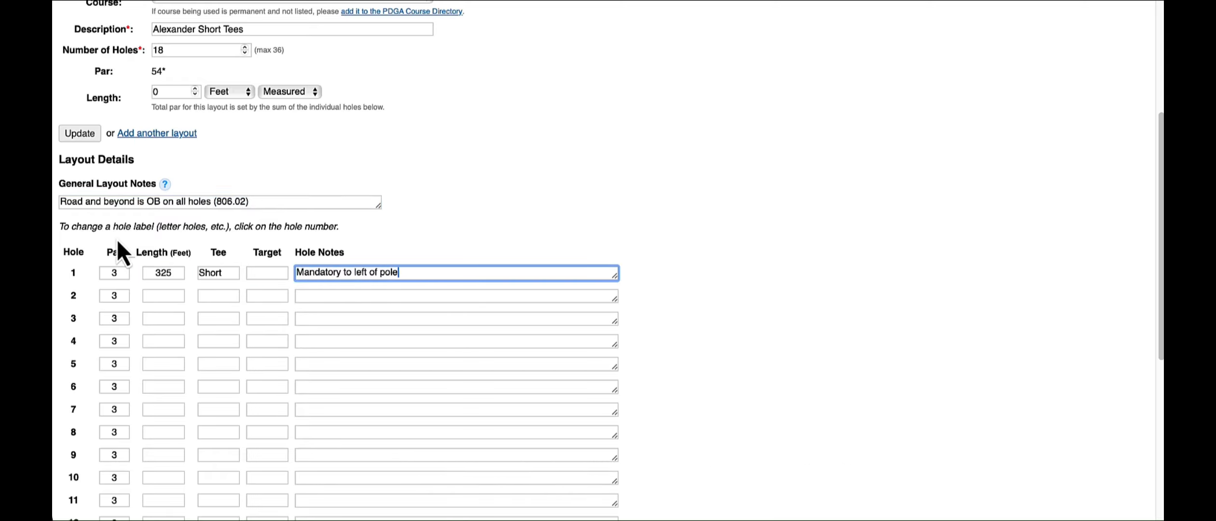
{"action": "type", "text": " (804.01). Restricted plane is desig"}
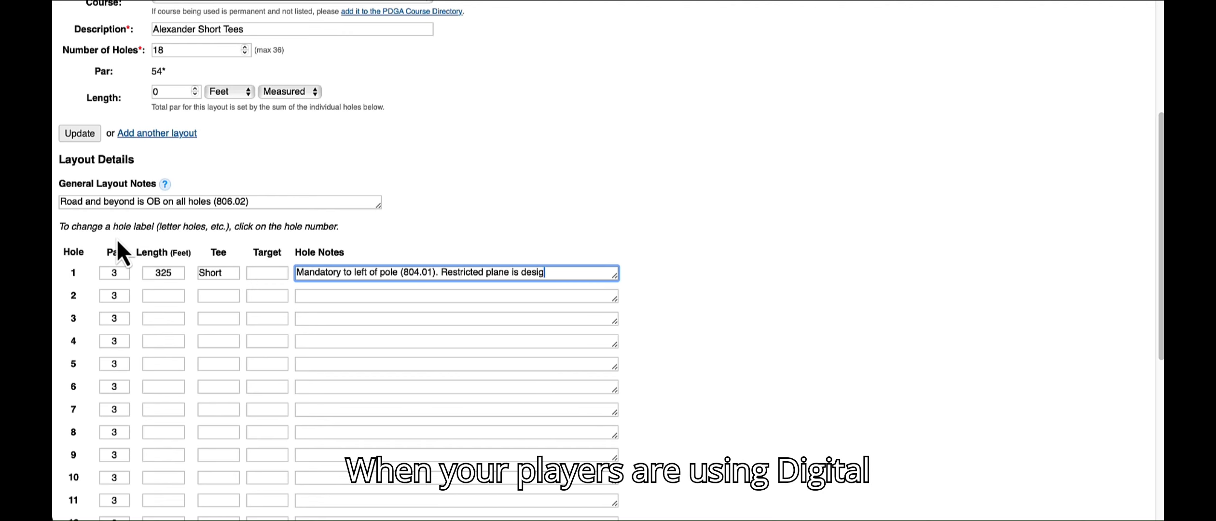
{"action": "type", "text": "nated by light pole and painted line to right"}
Step: Set hole 2's length to 330 feet and its tee to Short
{"action": "key", "text": "Tab"}
{"action": "key", "text": "Tab"}
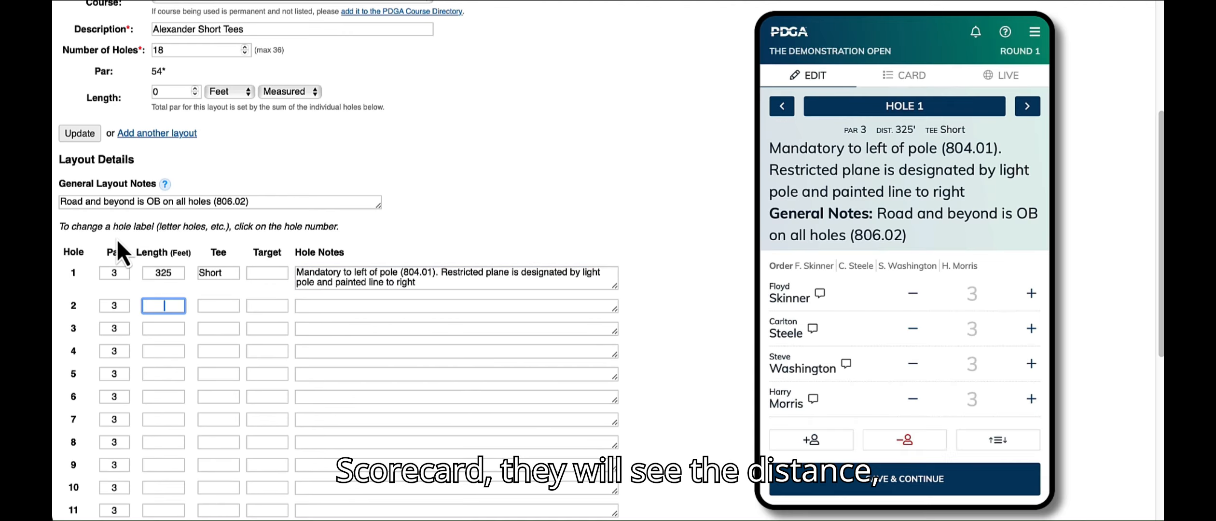
{"action": "type", "text": "330"}
{"action": "key", "text": "Tab"}
{"action": "type", "text": "Short"}
Step: Set hole 3 to par 4, length 435, tee Flags and target B, with the note "Casual Area marked by flags (806.03)."
{"action": "key", "text": "Tab"}
{"action": "key", "text": "Tab"}
{"action": "key", "text": "Tab"}
{"action": "type", "text": "4"}
{"action": "key", "text": "Tab"}
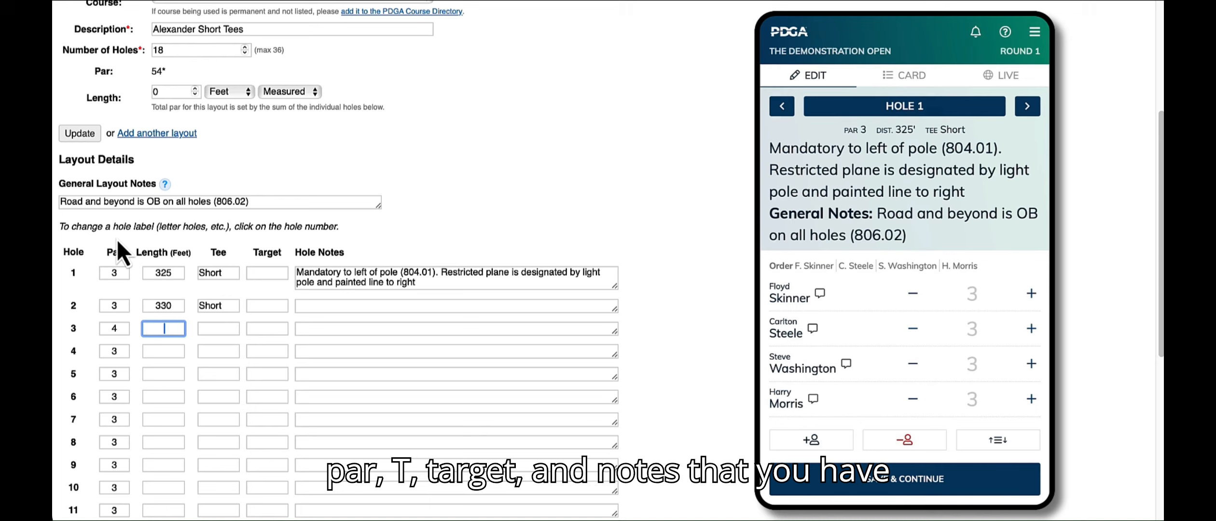
{"action": "type", "text": "435"}
{"action": "key", "text": "Tab"}
{"action": "type", "text": "Flags"}
{"action": "key", "text": "Tab"}
{"action": "type", "text": "B"}
{"action": "key", "text": "Tab"}
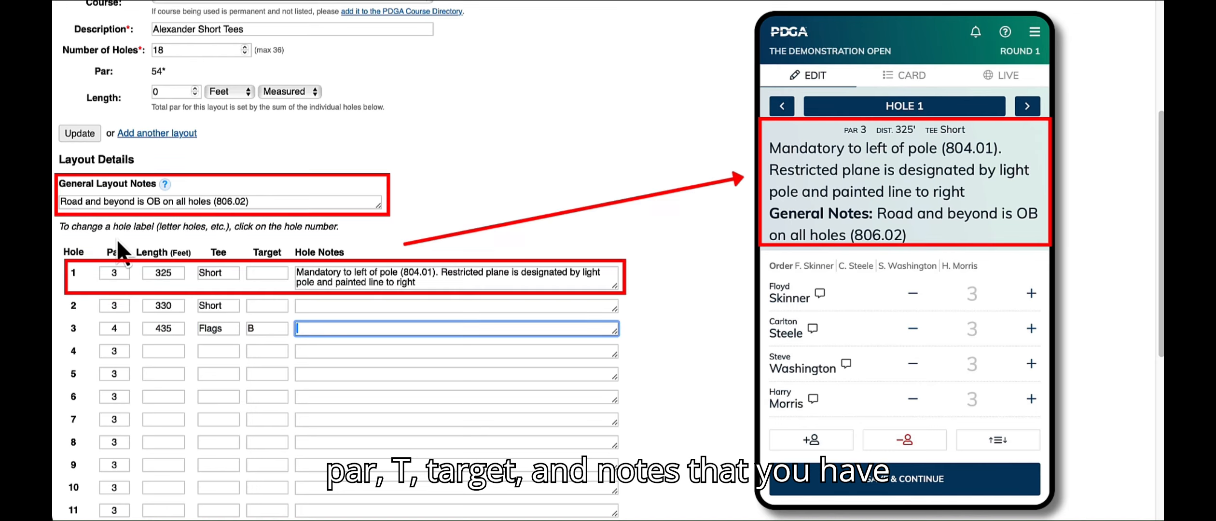
{"action": "type", "text": "Casual Area marked by flags (806.03)."}
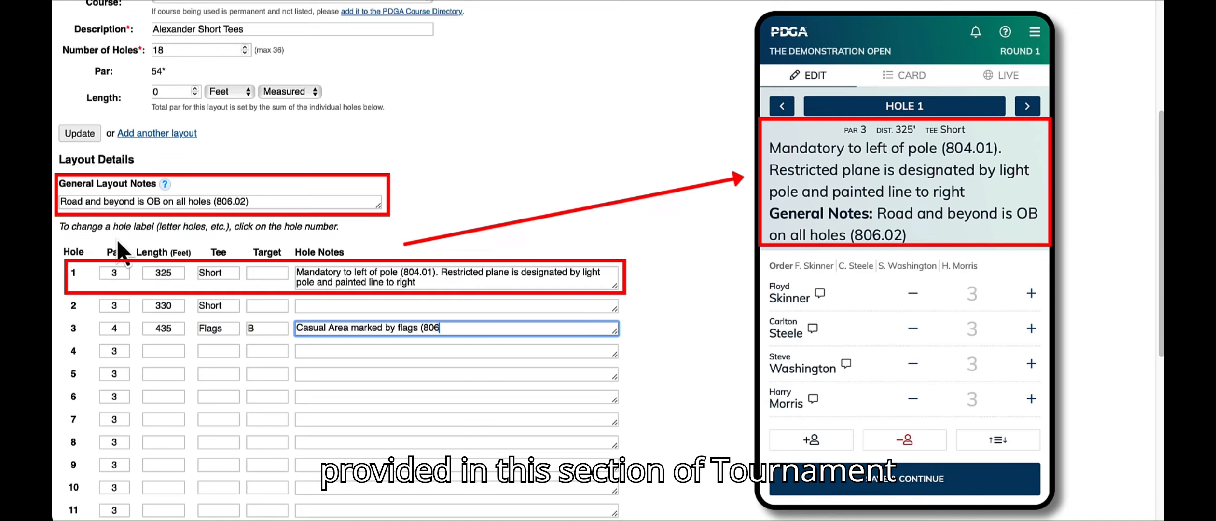
Step: Set hole 4's length to 220 feet and its tee to Short
{"action": "key", "text": "Tab"}
{"action": "key", "text": "Tab"}
{"action": "key", "text": "Tab"}
{"action": "type", "text": "Short"}
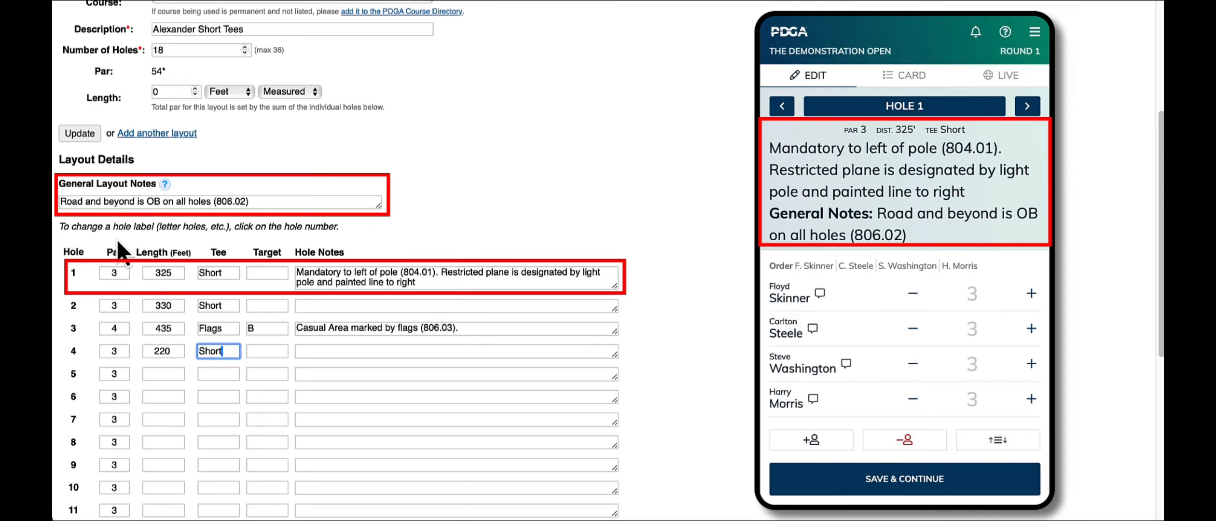
{"action": "key", "text": "Tab"}
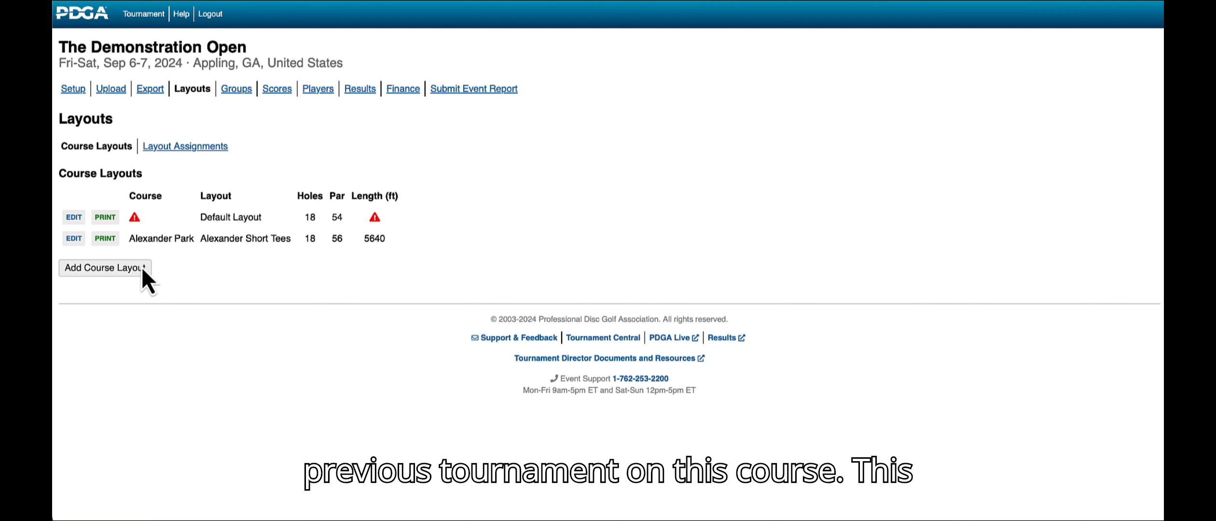
Step: Start another course layout for Alexander Park based on the "Long Tee, 18 holes, par 58" layout from I <3 Mondays - May 2023
{"action": "left_click", "coordinate": [144, 269]}
{"action": "left_click", "coordinate": [191, 195]}
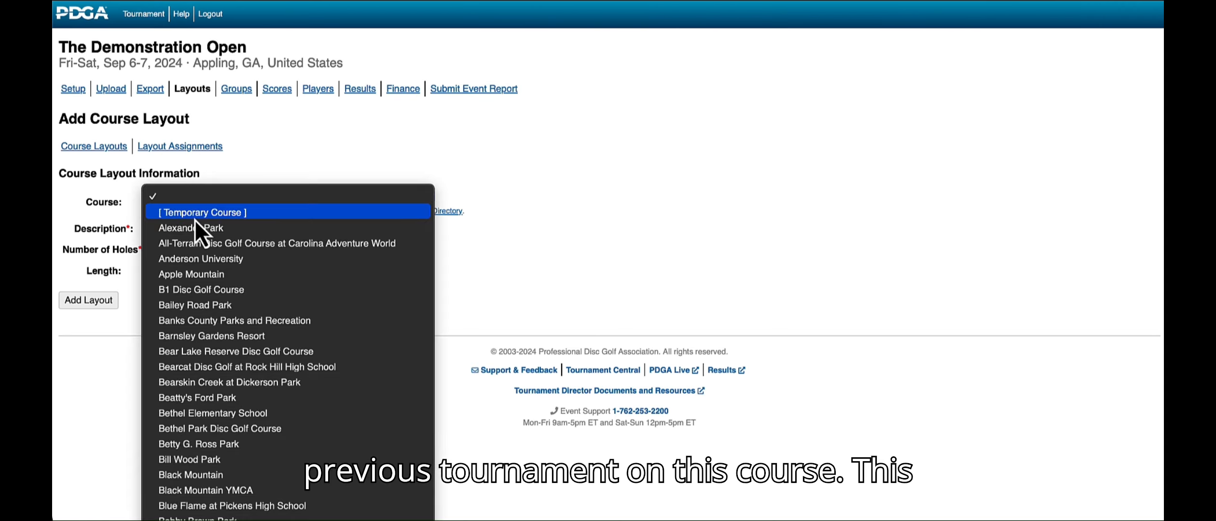
{"action": "left_click", "coordinate": [198, 225]}
{"action": "left_click", "coordinate": [167, 219]}
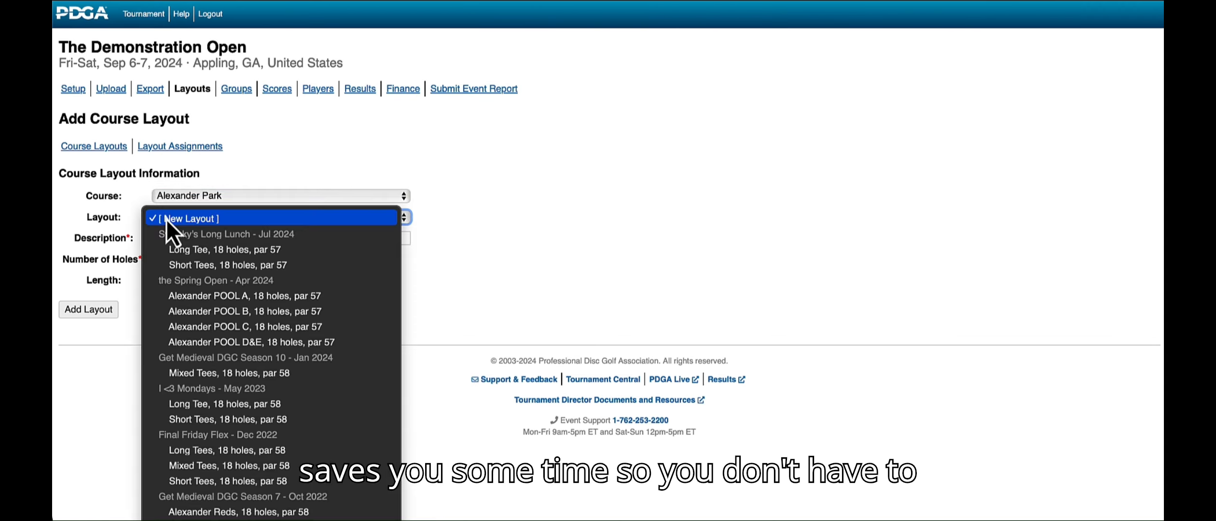
{"action": "left_click", "coordinate": [203, 403]}
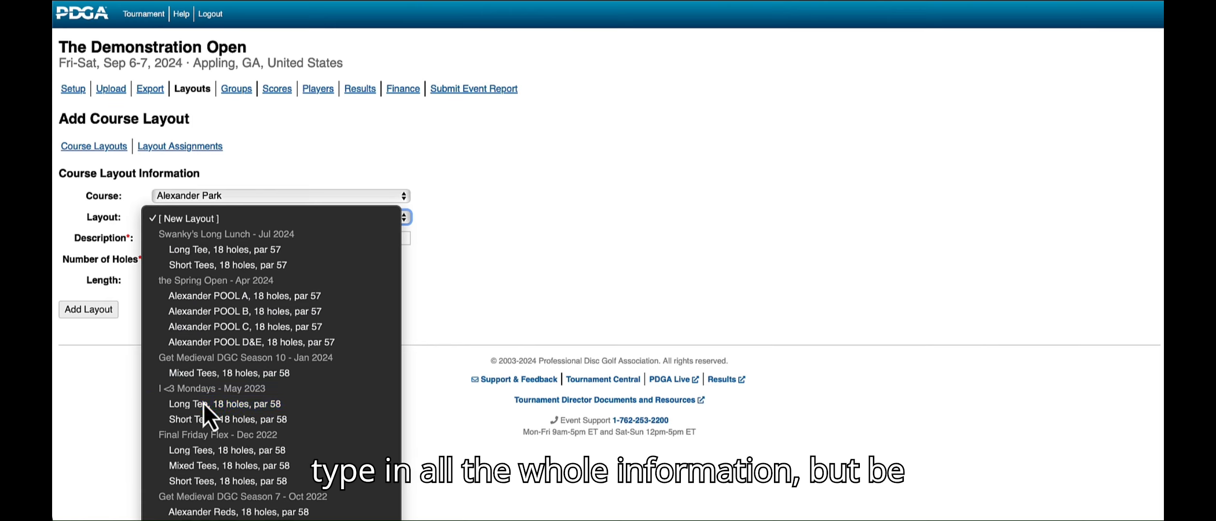
Step: Change the copied layout's description to "Alexander Long Tees" and add the layout
{"action": "left_click", "coordinate": [154, 249]}
{"action": "type", "text": "Alexander"}
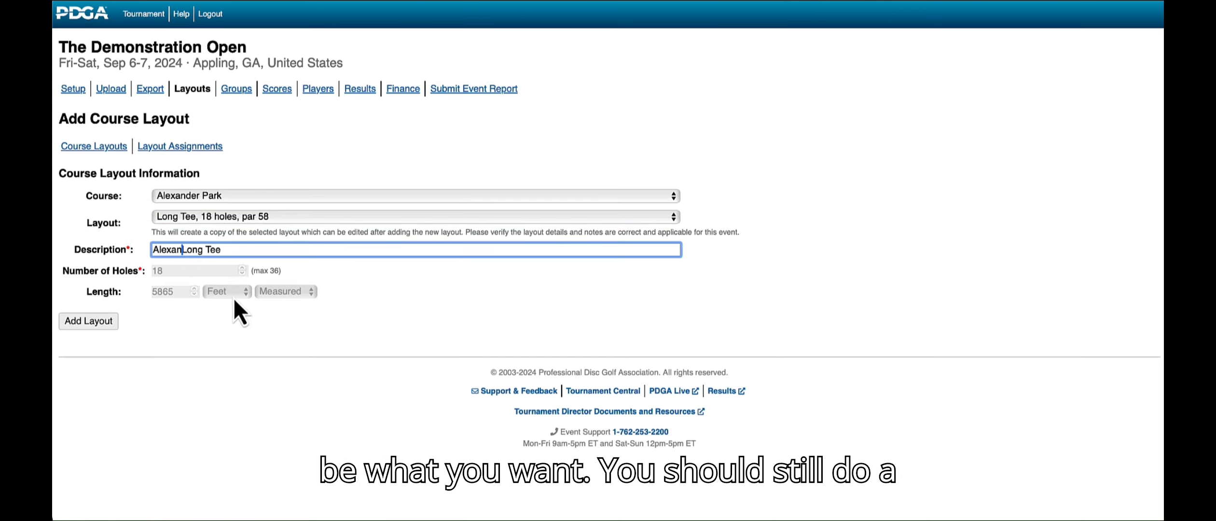
{"action": "key", "text": "alt+Right"}
{"action": "key", "text": "alt+Right"}
{"action": "type", "text": "s"}
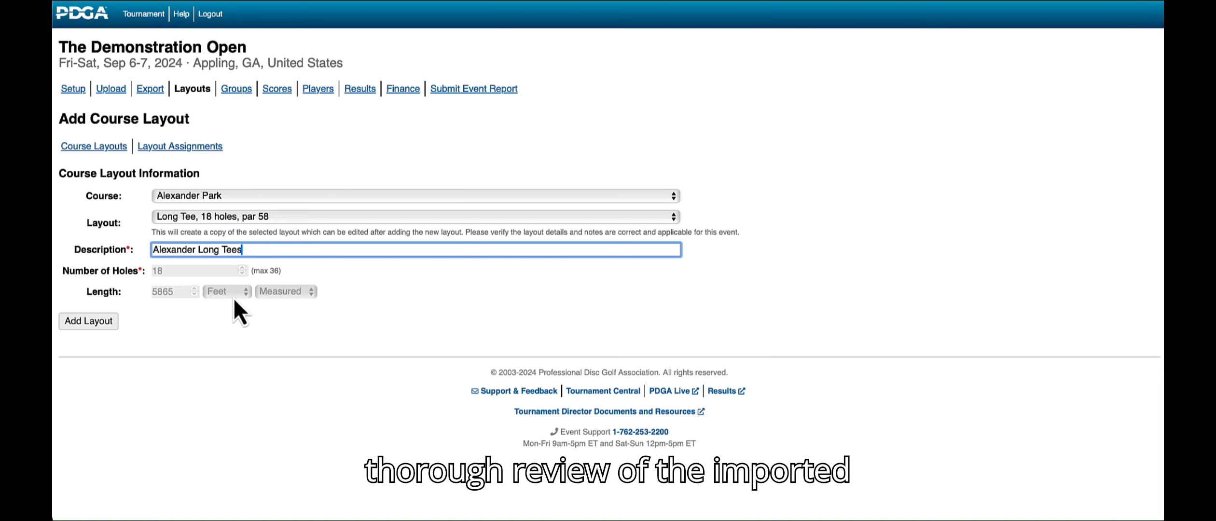
{"action": "left_click", "coordinate": [88, 321]}
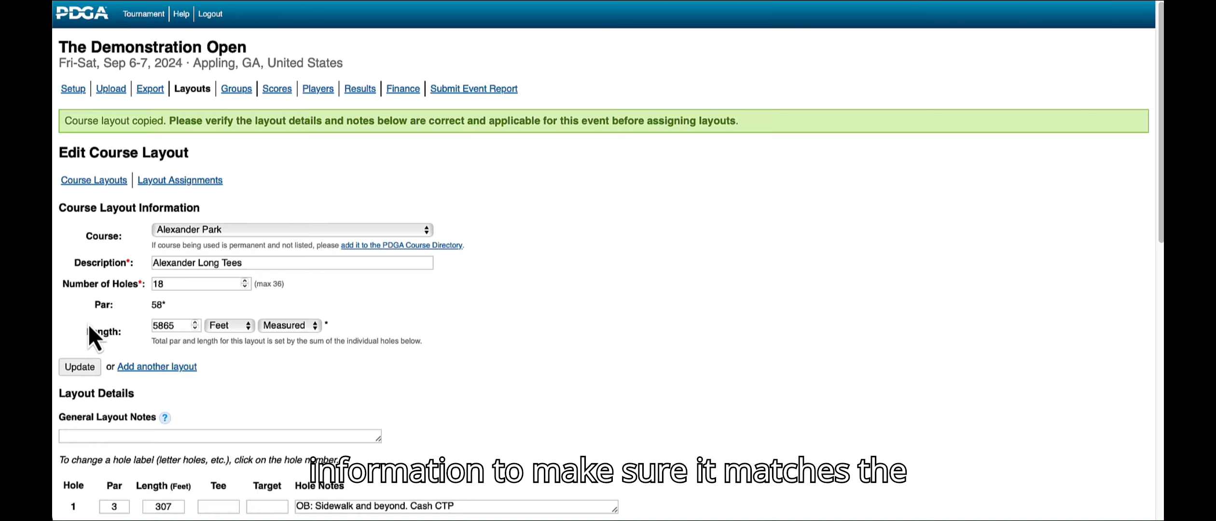
Step: Enter "Road and across is OB for" in the general layout notes of Alexander Long Tees
{"action": "scroll", "coordinate": [88, 326], "scroll_direction": "down", "scroll_amount": 5}
{"action": "scroll", "coordinate": [89, 327], "scroll_direction": "down", "scroll_amount": 1}
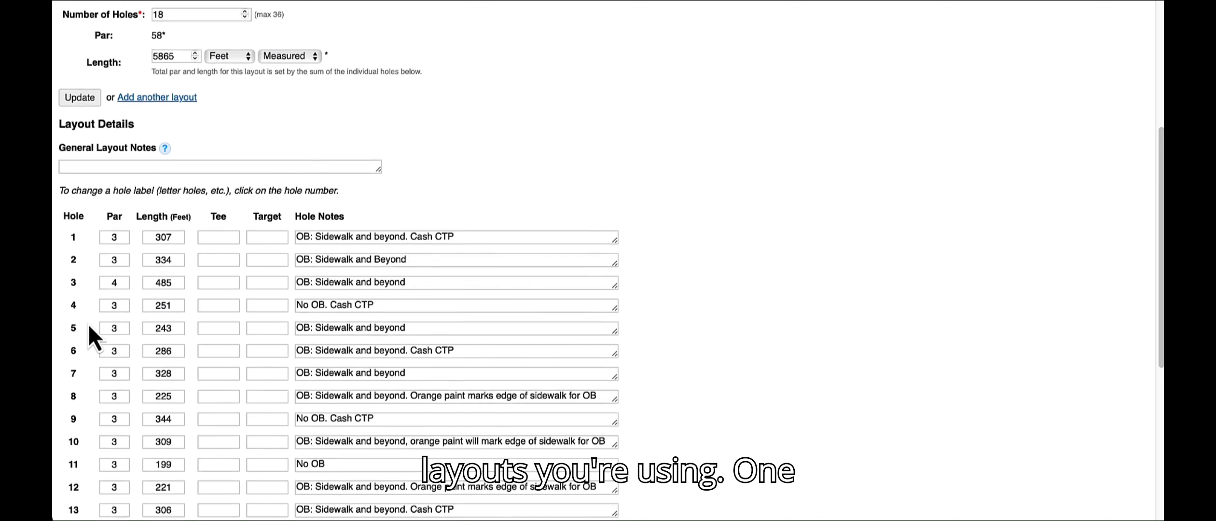
{"action": "left_click", "coordinate": [128, 146]}
{"action": "type", "text": "Road and ac"}
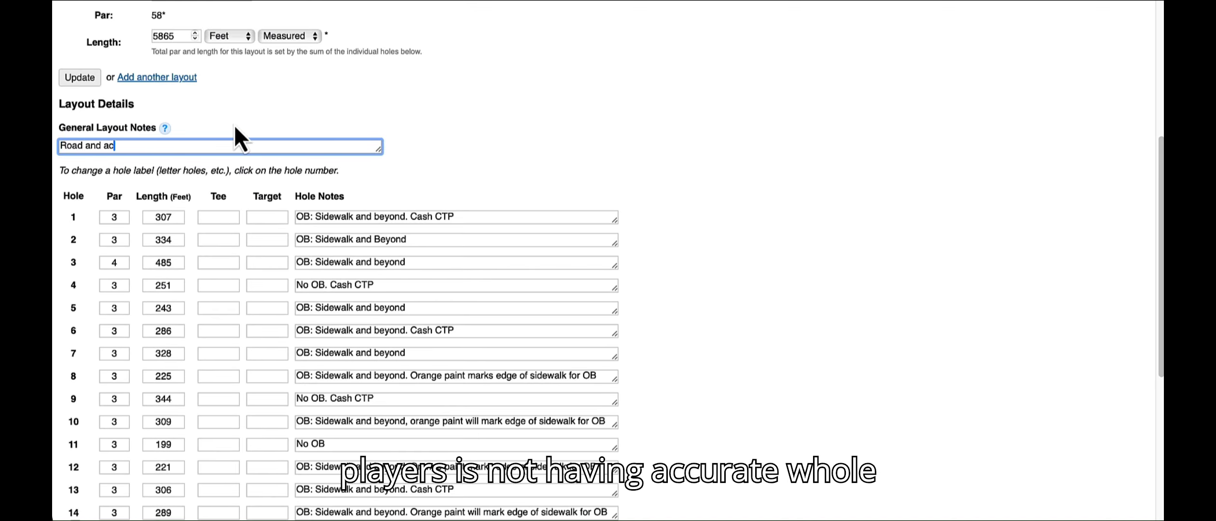
{"action": "type", "text": "ross is OB for"}
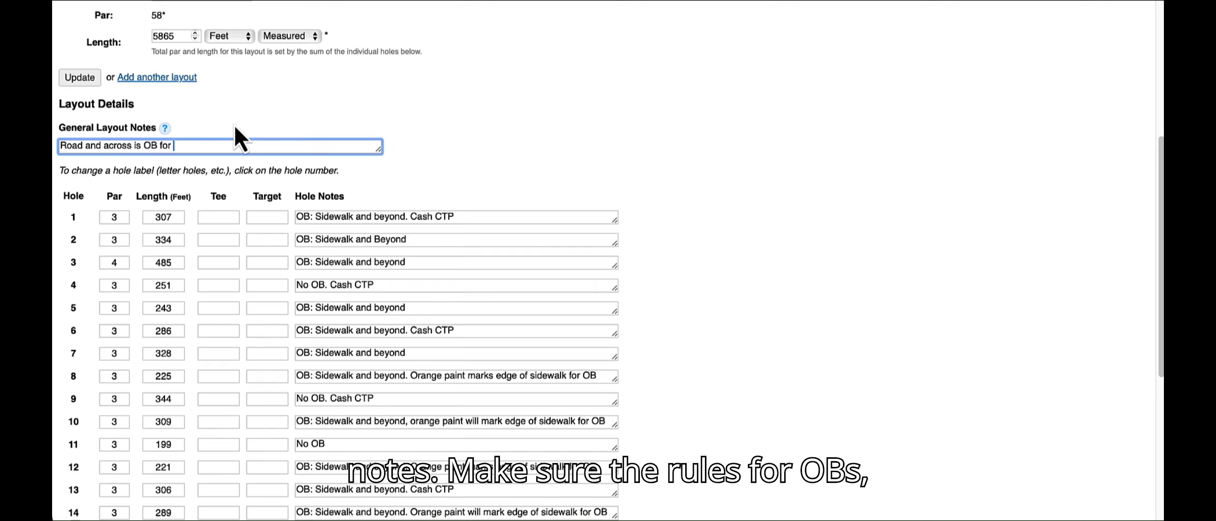